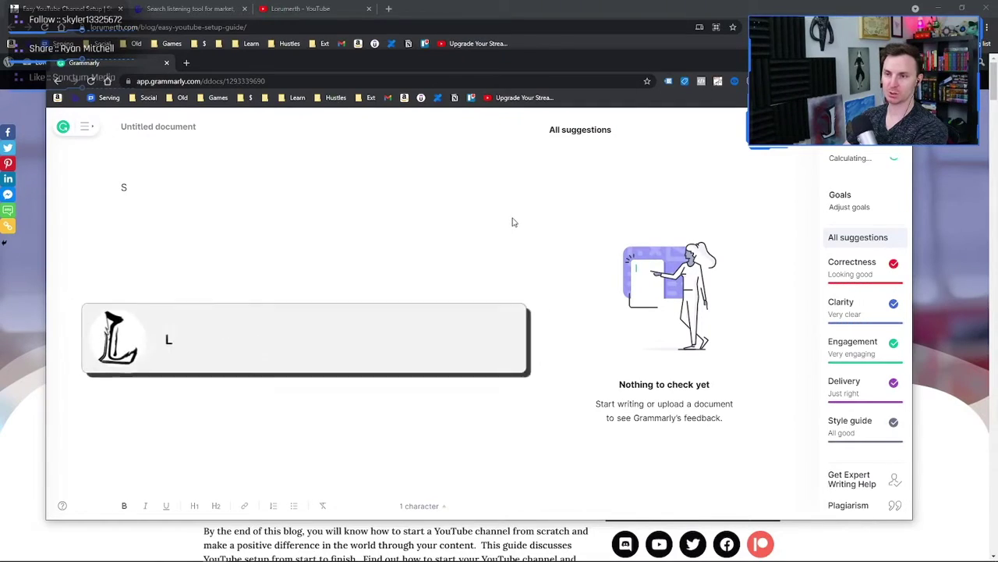
Write the heading lines "SEO: Search Engine Optimization" and "How the algorithm works" in the untitled document.
text(Eo)
key(BackSpace)
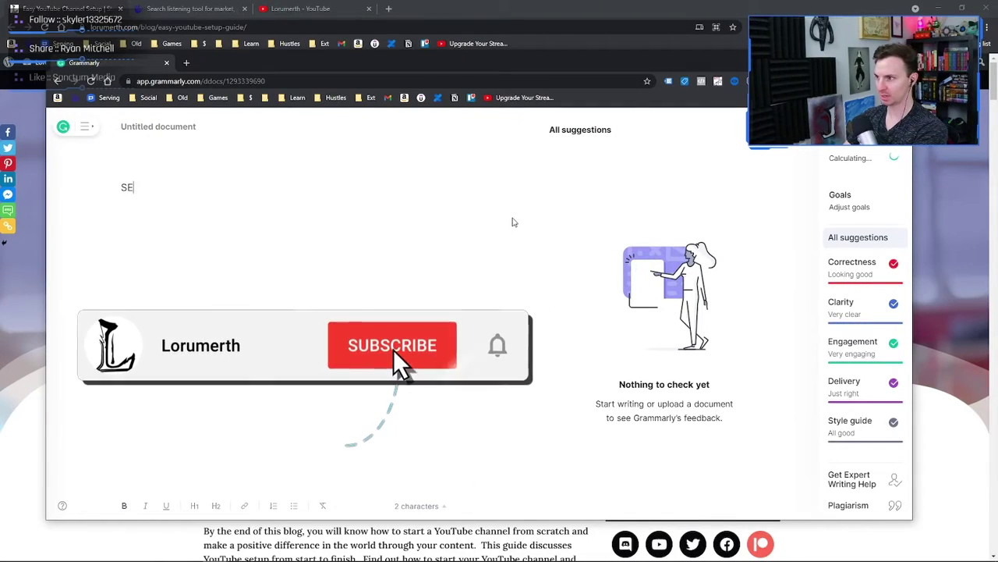
text(O: Se)
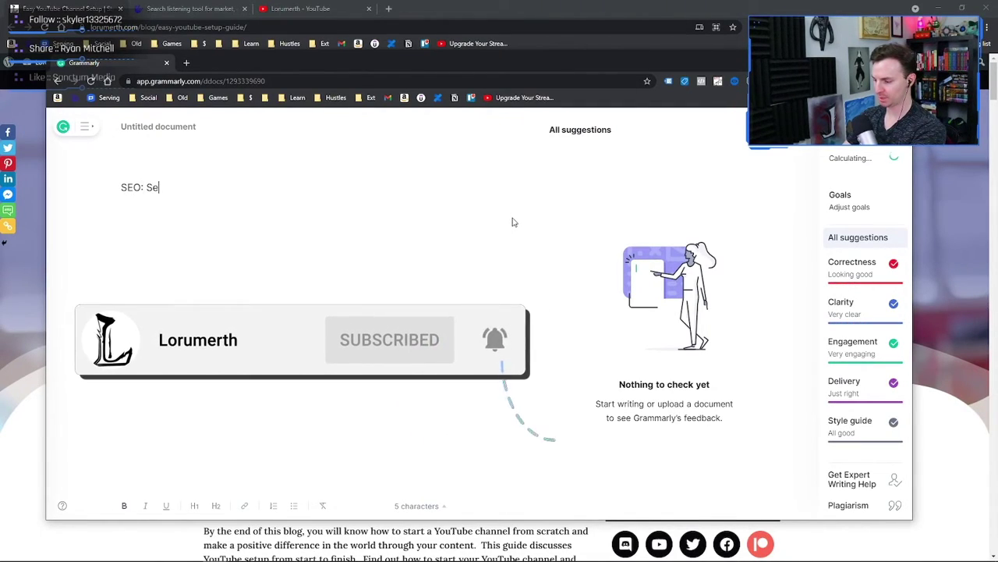
text(arch Engine Optimazation)
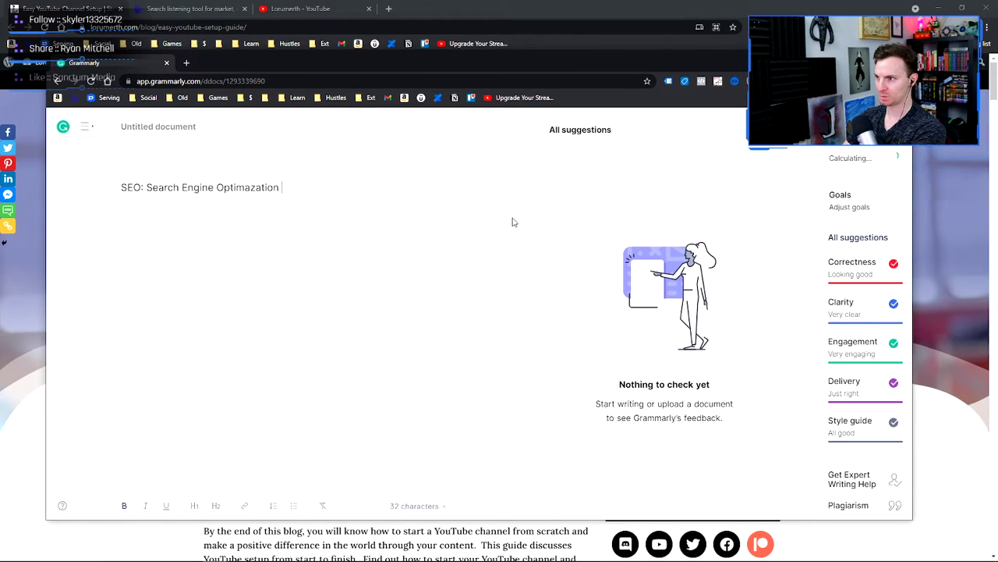
key(Return)
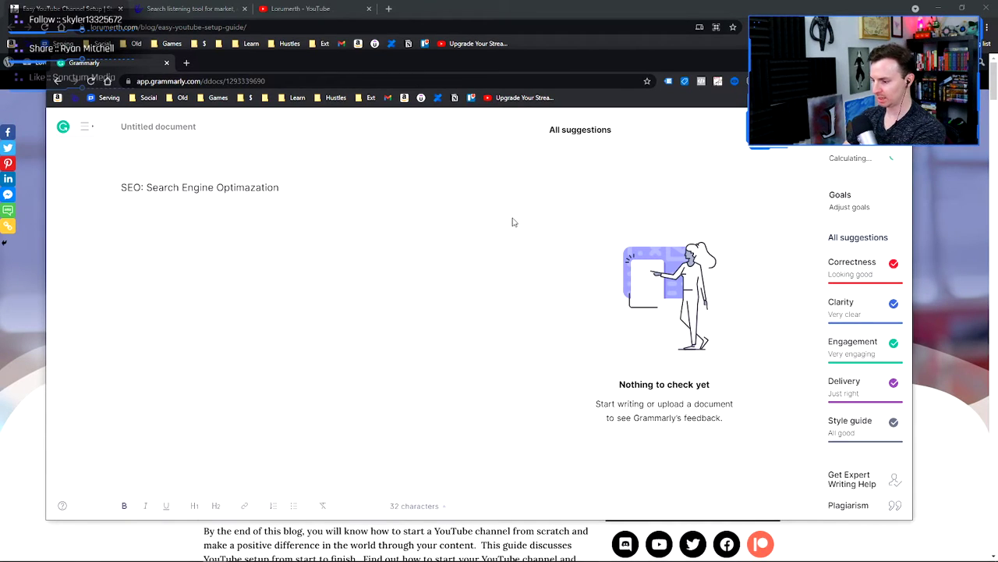
text(How the al)
text(gorithm works)
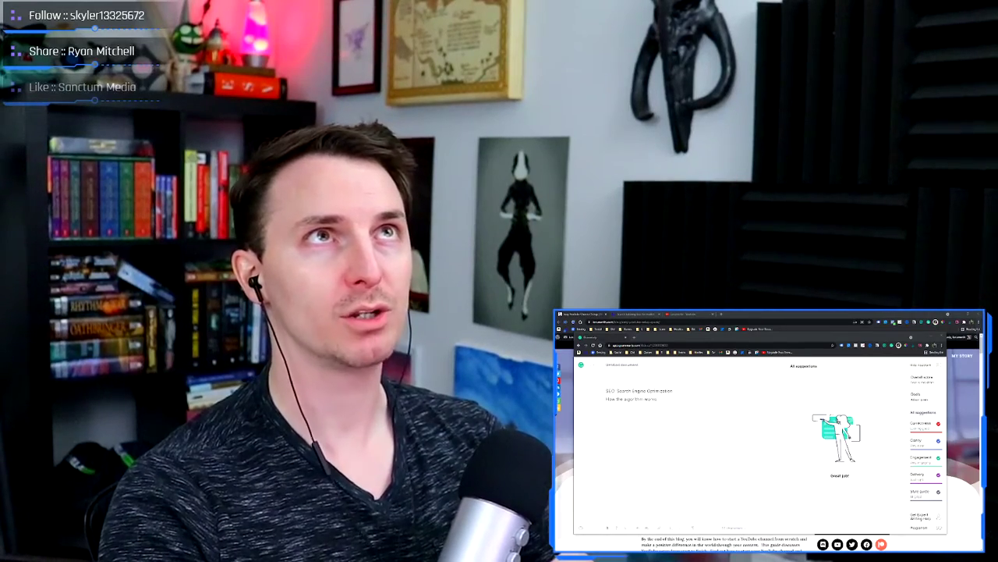
Leave a blank line below the headings and add the first point, "1) Need make content people actually search for".
key(ctrl+Tab)
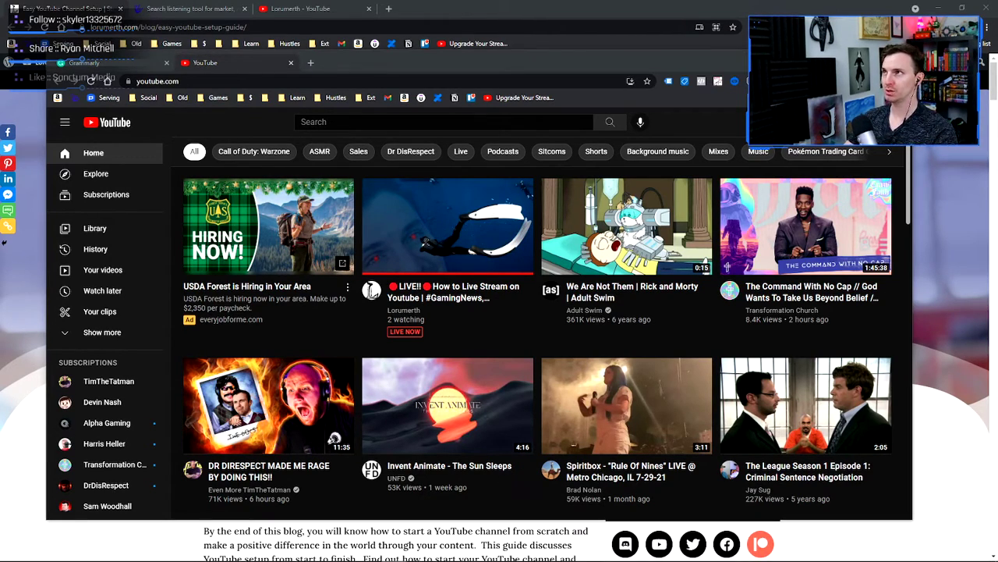
click(135, 63)
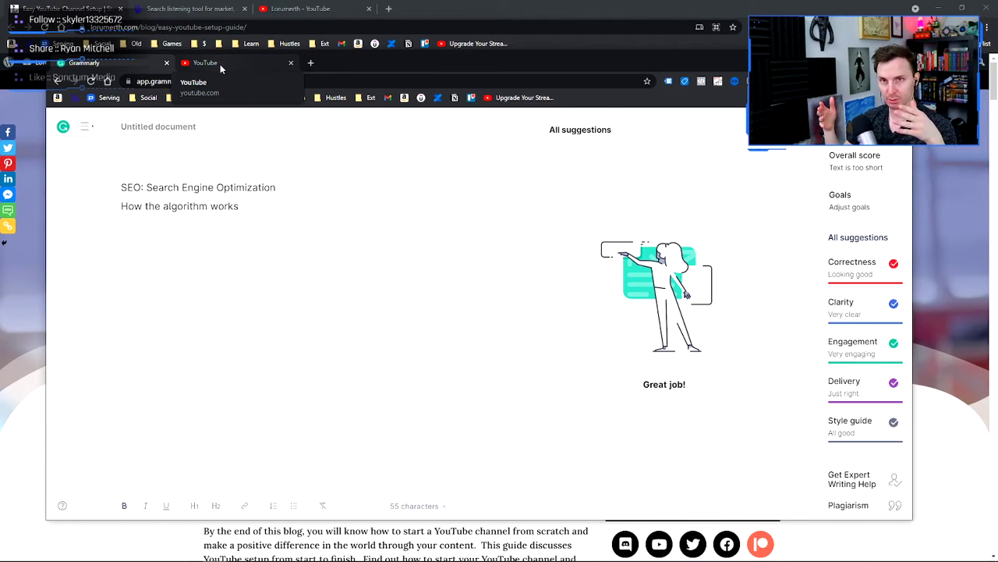
key(Return)
key(Return)
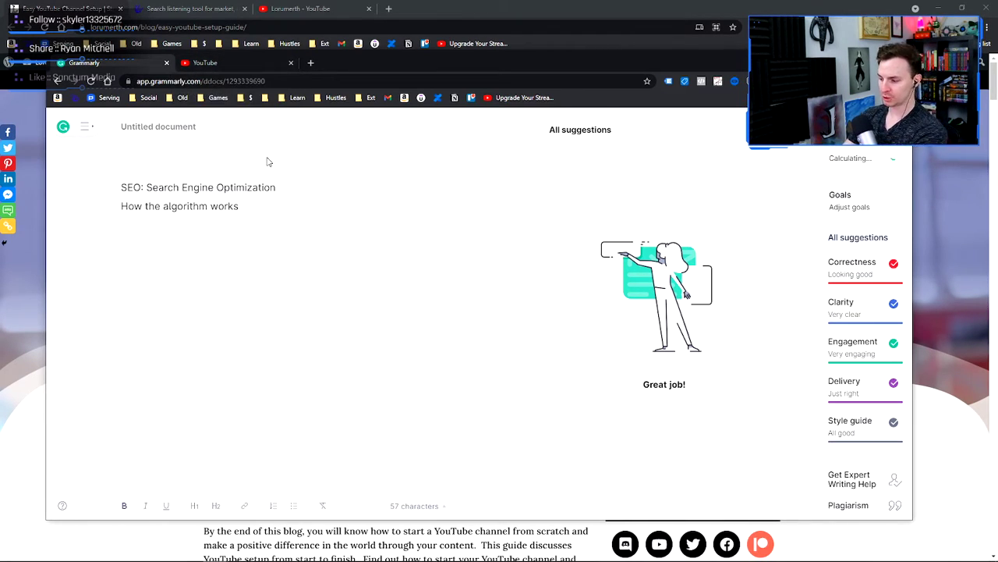
text(Need make conten)
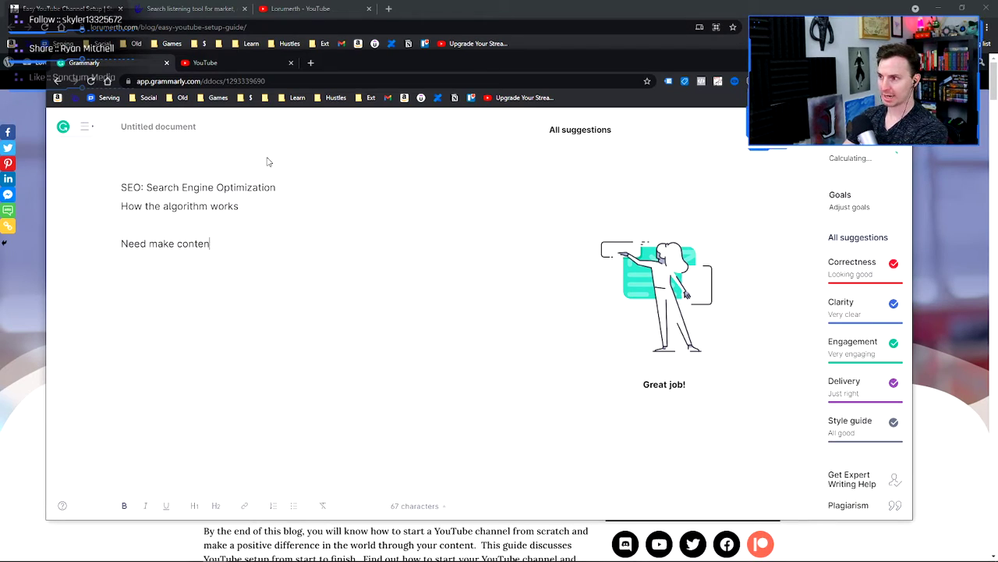
text(t people actually search for)
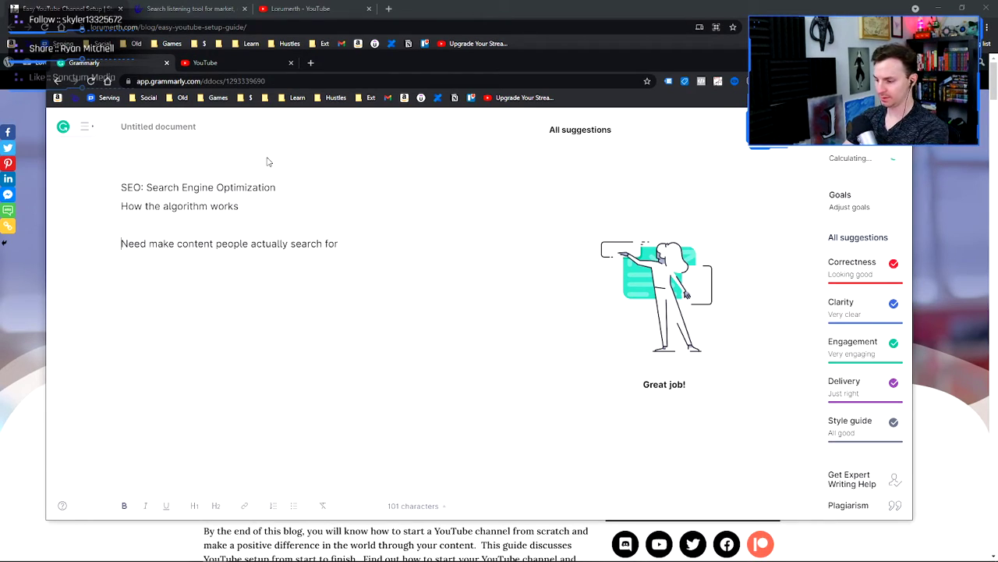
text(1))
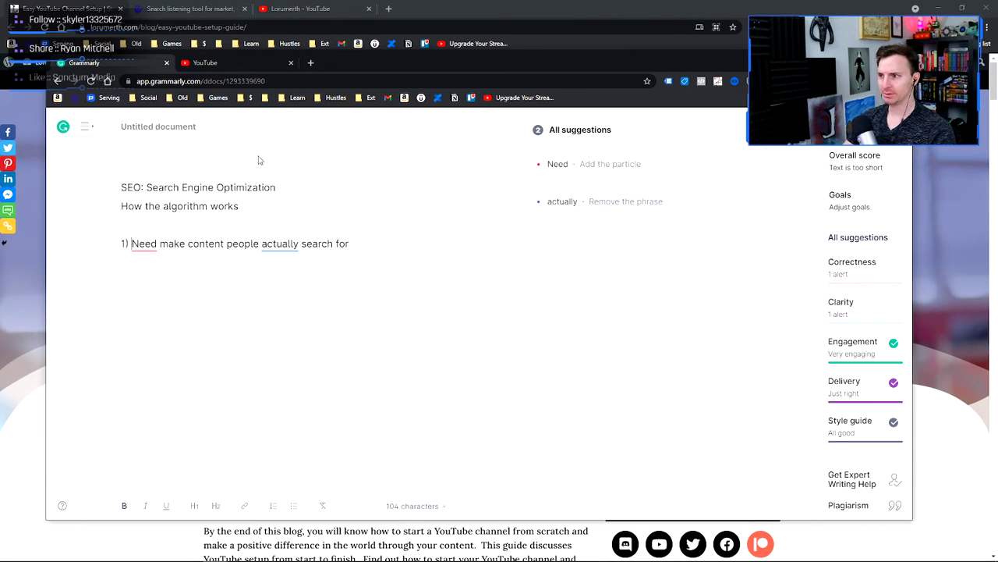
click(557, 244)
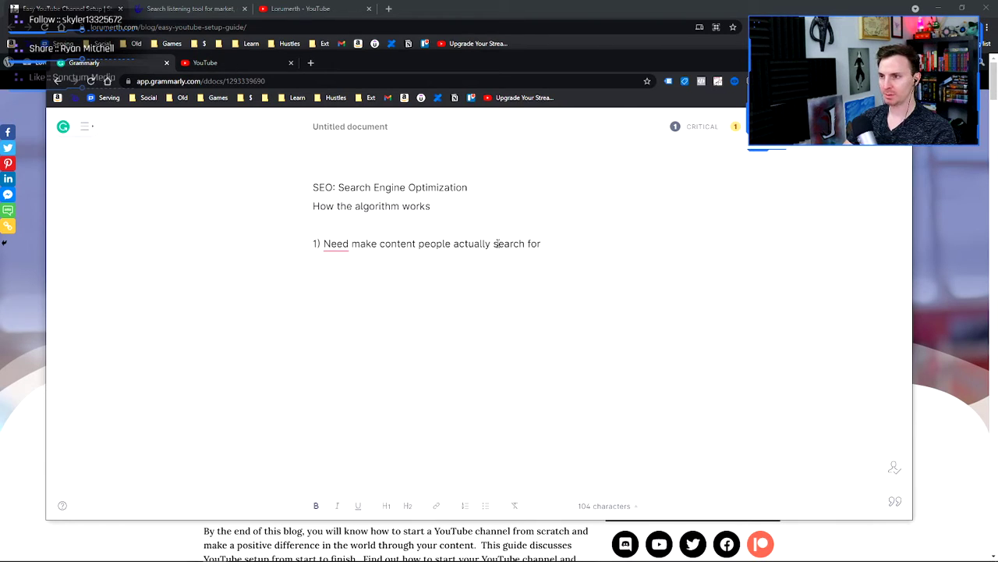
Switch to YouTube and examine the recommended videos on the home feed.
click(301, 9)
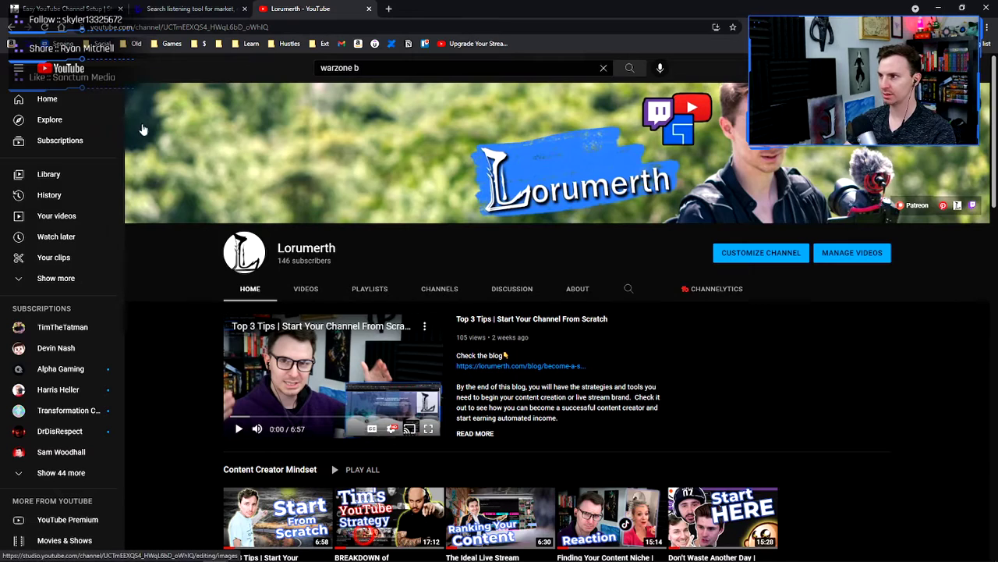
key(alt+Tab)
key(alt+Tab)
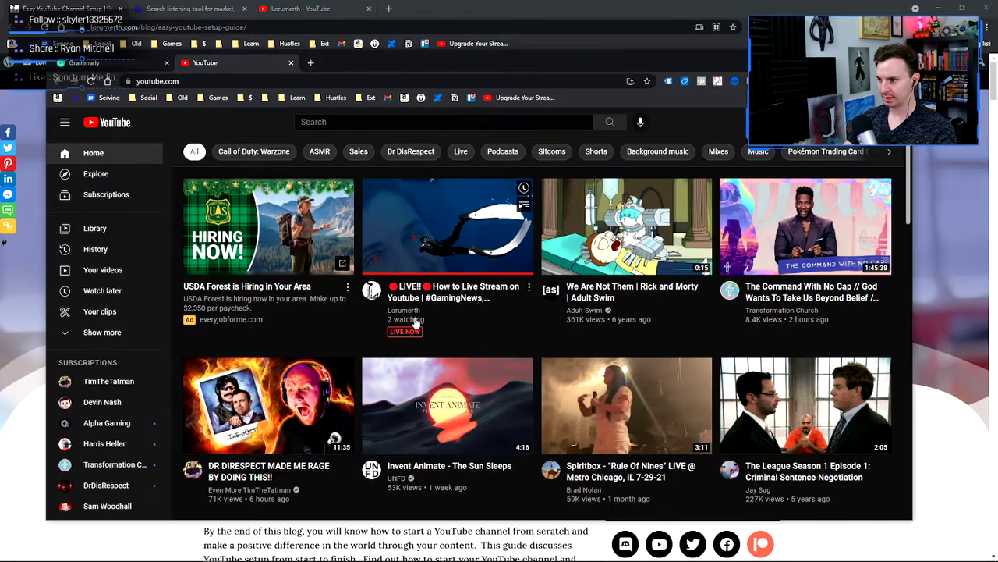
scroll(646, 431, down, 1)
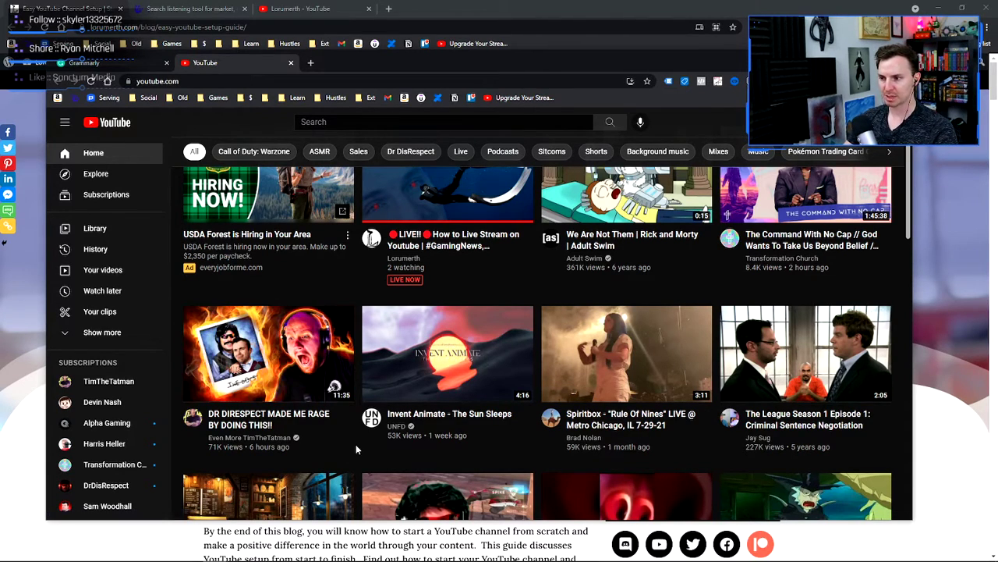
scroll(358, 444, down, 3)
scroll(358, 443, up, 2)
scroll(359, 444, down, 1)
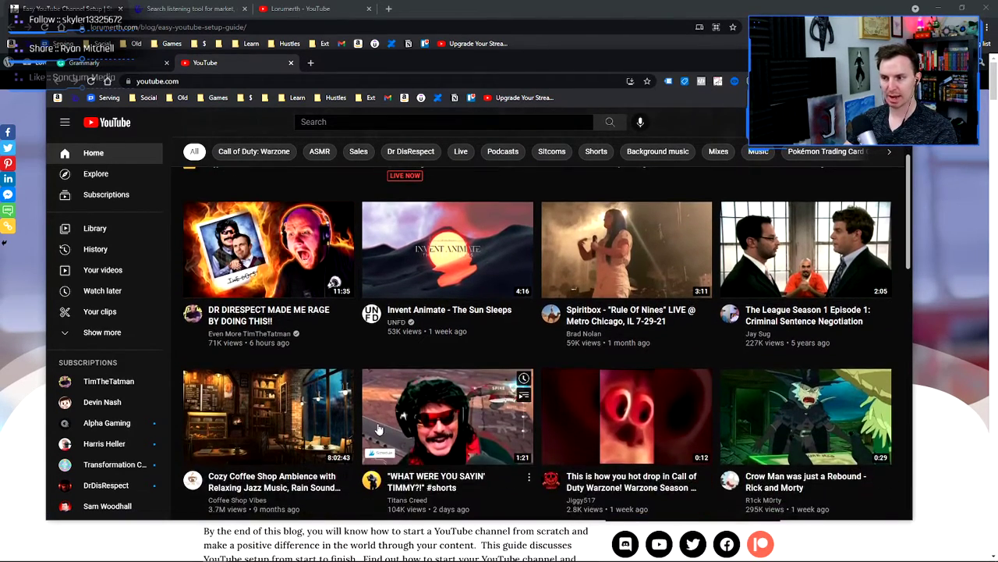
scroll(365, 384, up, 2)
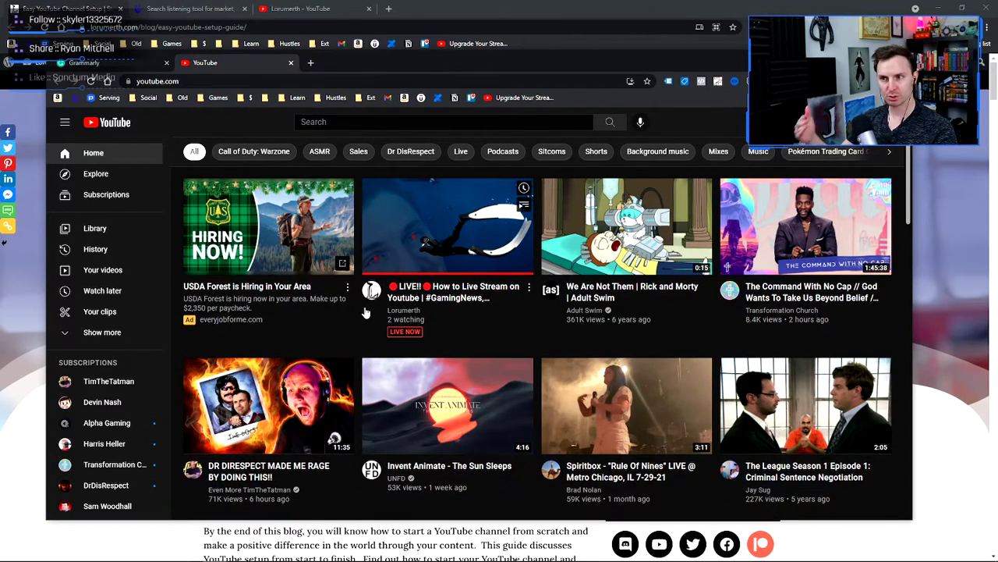
In the Grammarly notes, add "2) Focus on long tail keywords" and "3) Match titles to KWs searched, thumbnail too" with indented "stop the scroll".
key(ctrl+shift+Tab)
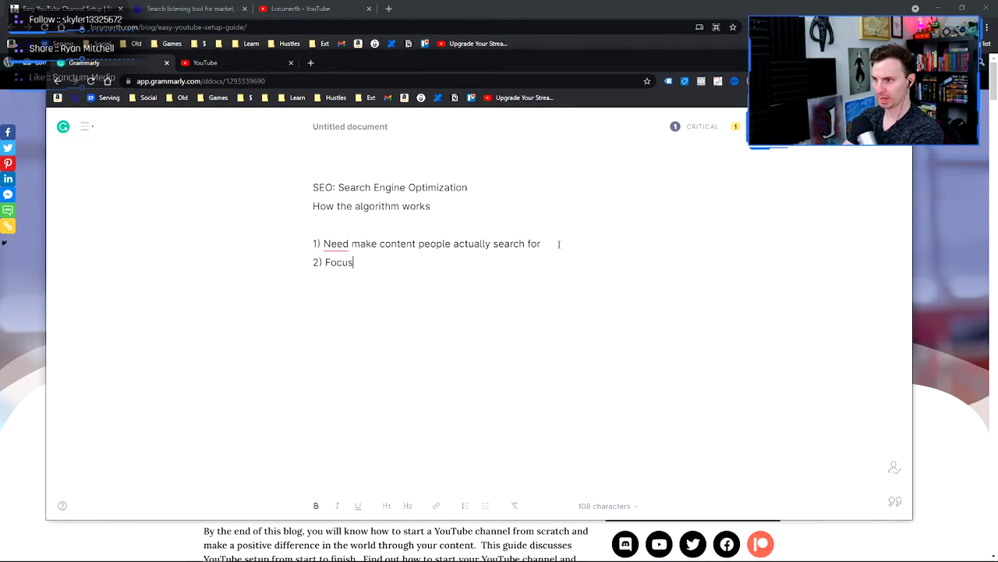
text(long tail keyuw)
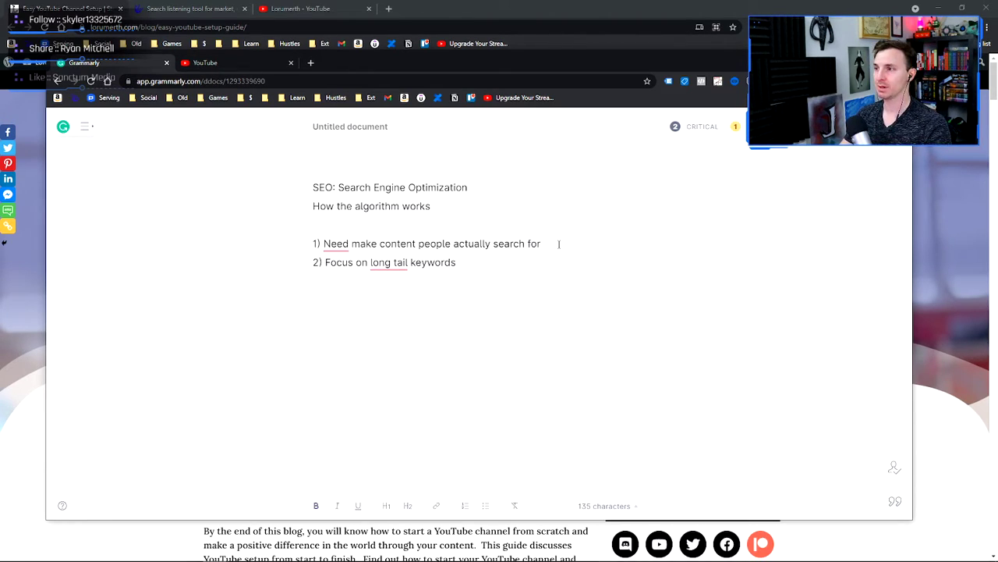
text(3) Match )
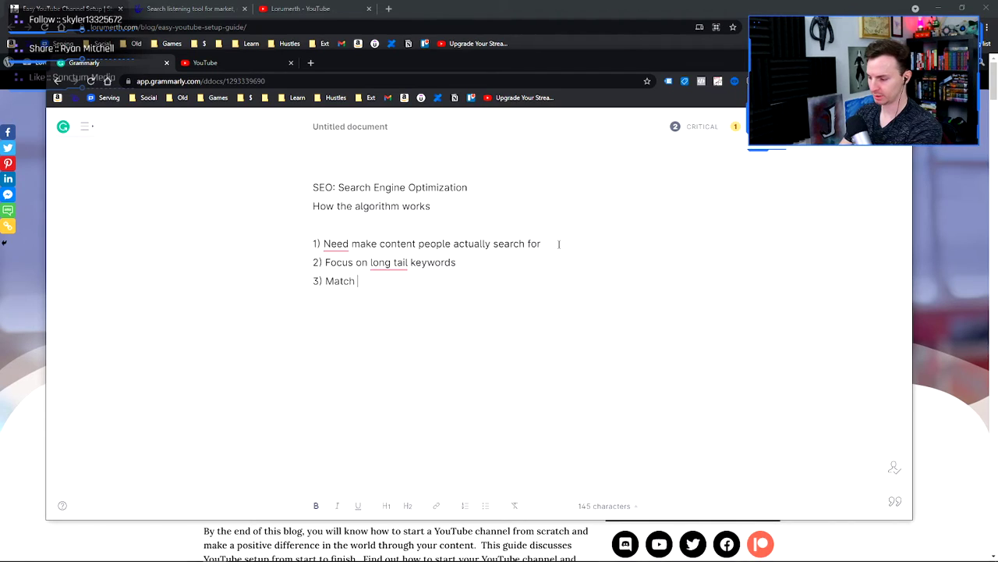
text(titles )
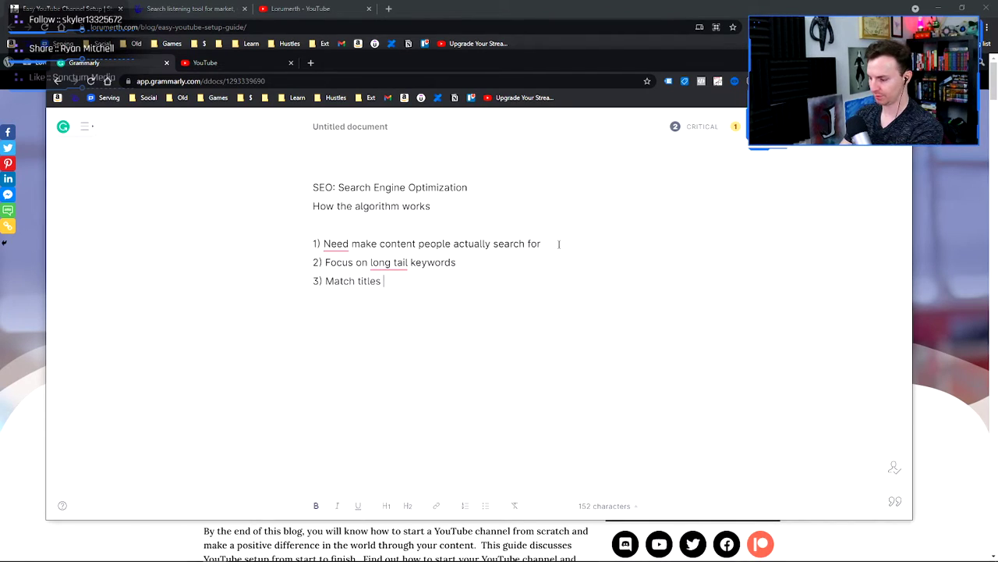
text(to KWs)
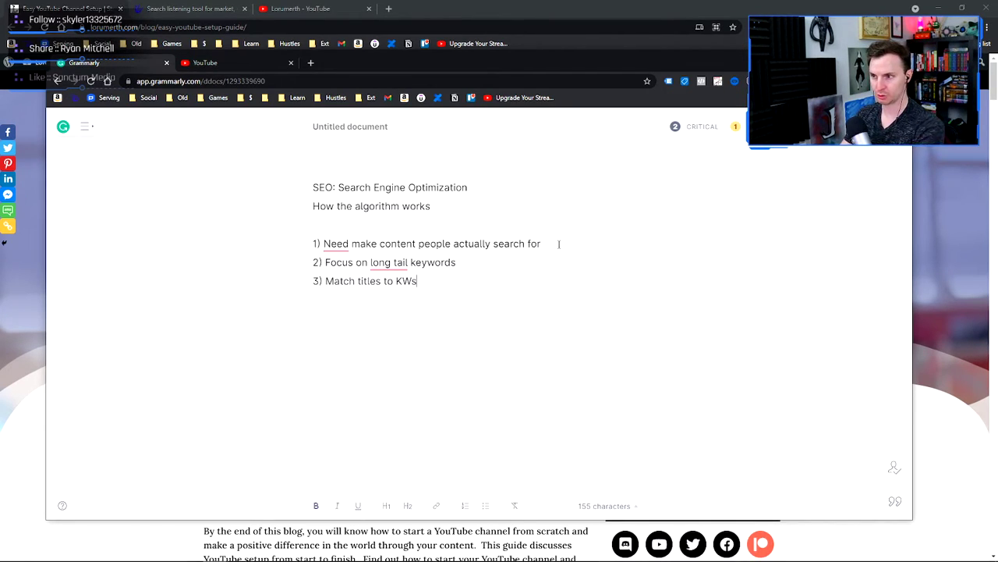
text( searched)
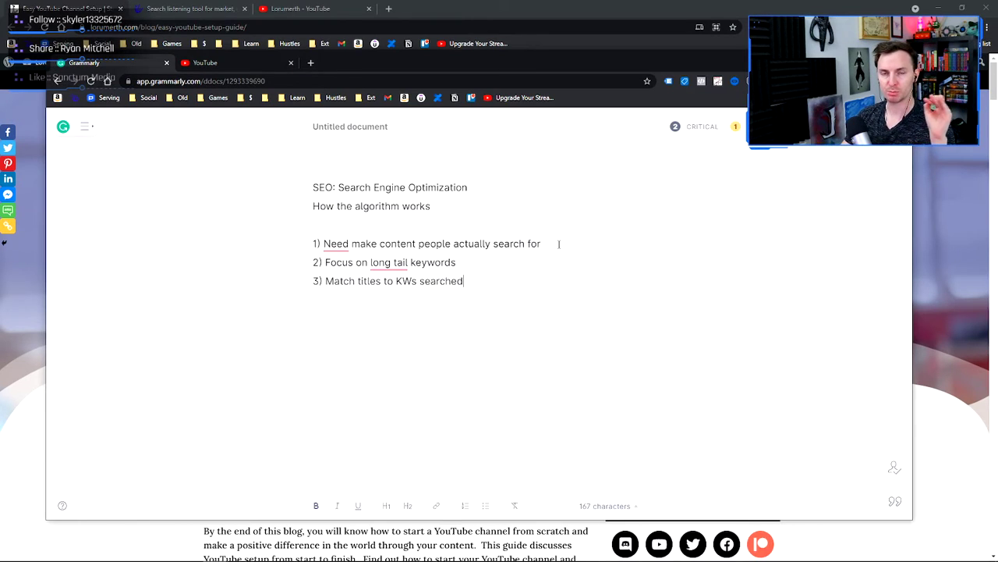
text(, thumbnail too)
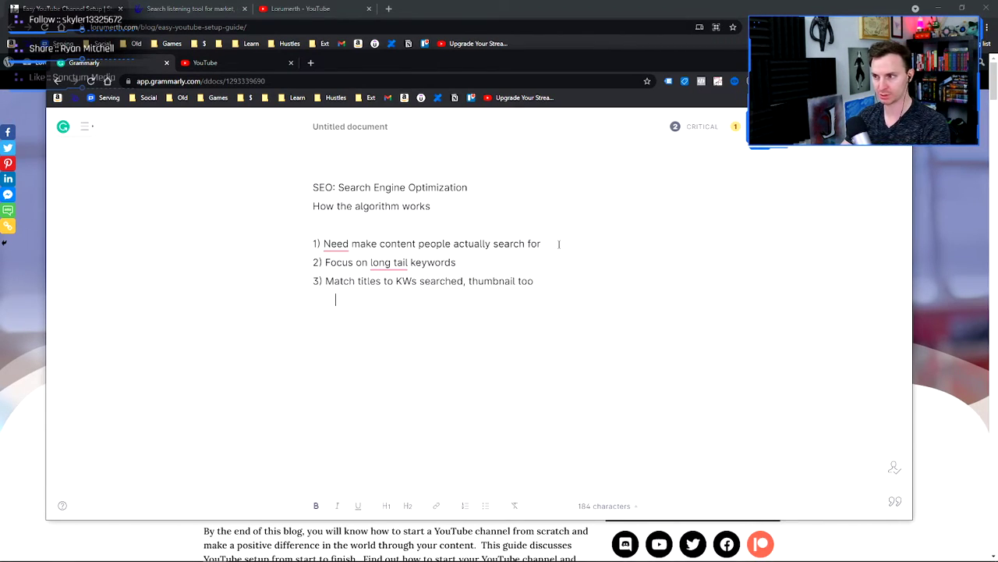
text(stop the scroll)
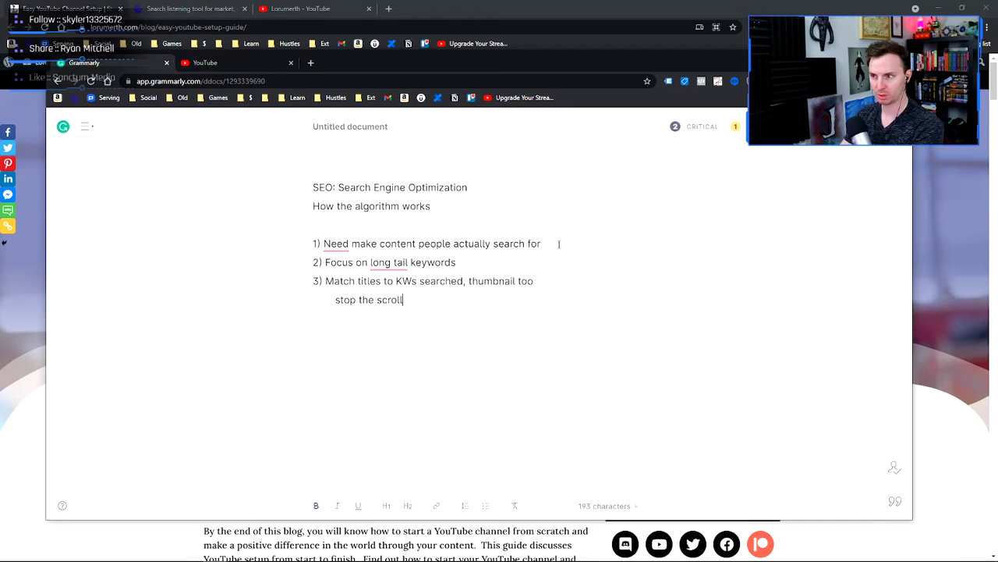
Add the fourth point to the notes: "4) Make descriptions work for you".
key(Return)
text(4))
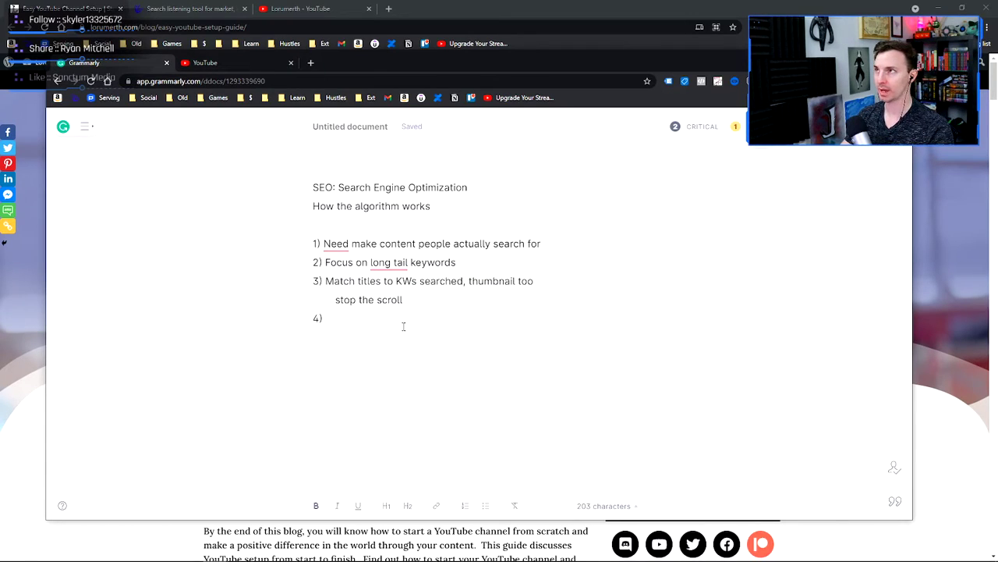
text(Make)
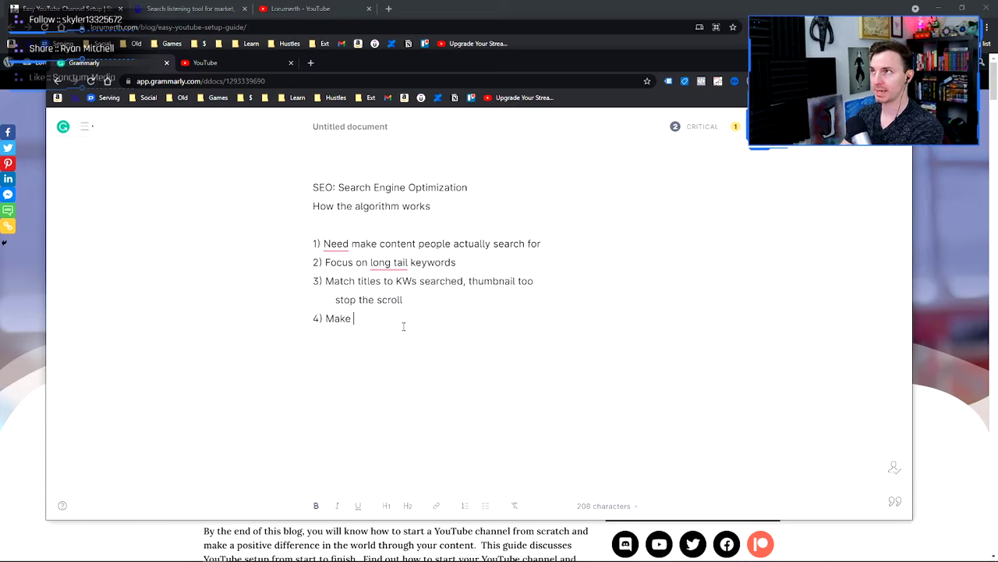
text( descriptions work for you)
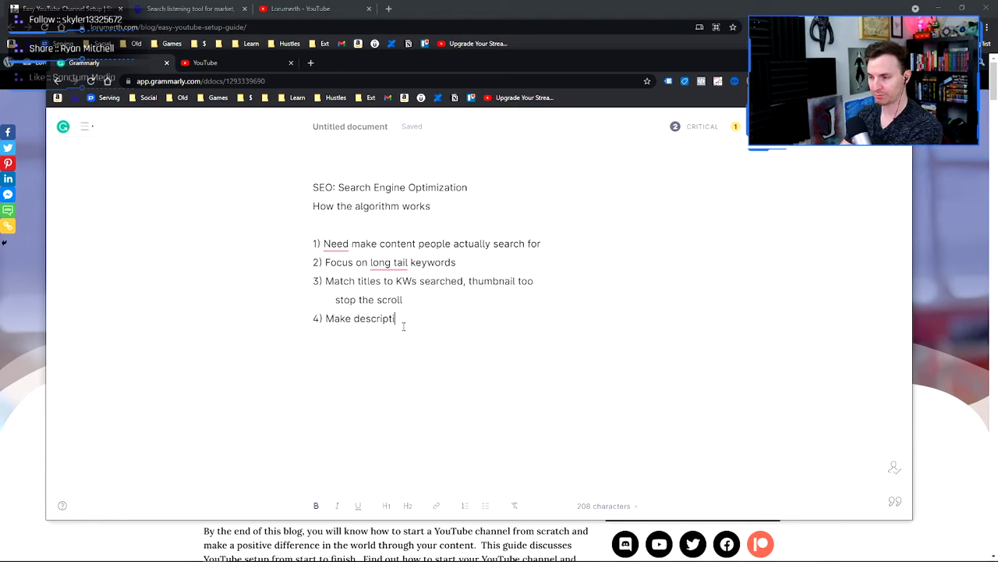
On the Lorumerth YouTube channel, open "Top 3 Tips | Start Your Channel From Scratch", pause playback and expand the full description.
click(207, 63)
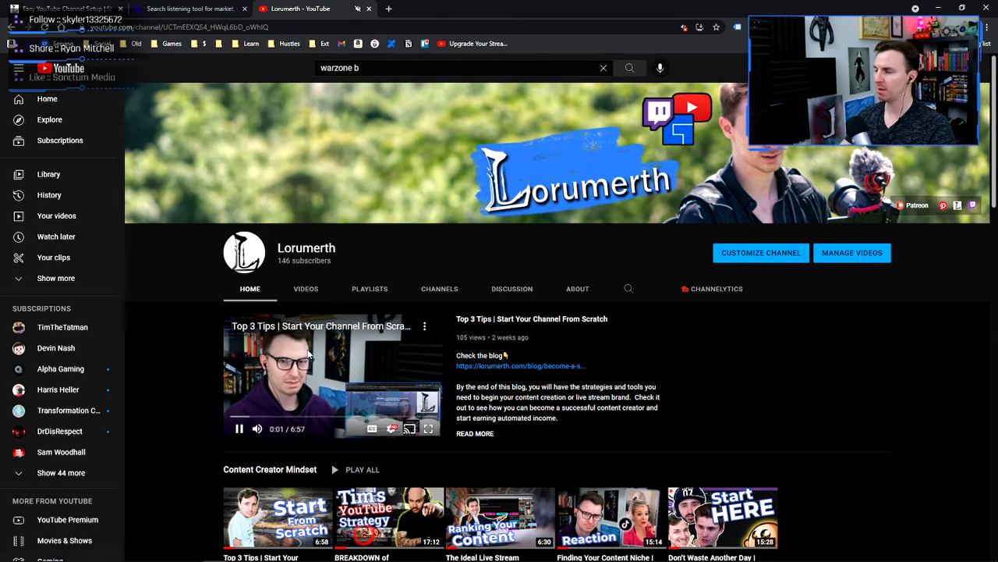
click(500, 320)
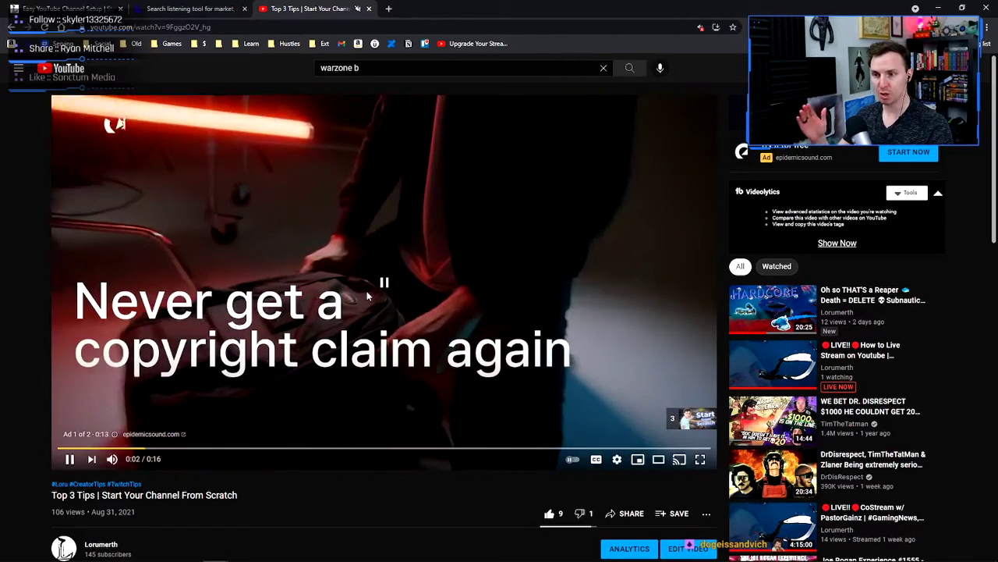
click(363, 339)
scroll(389, 495, down, 2)
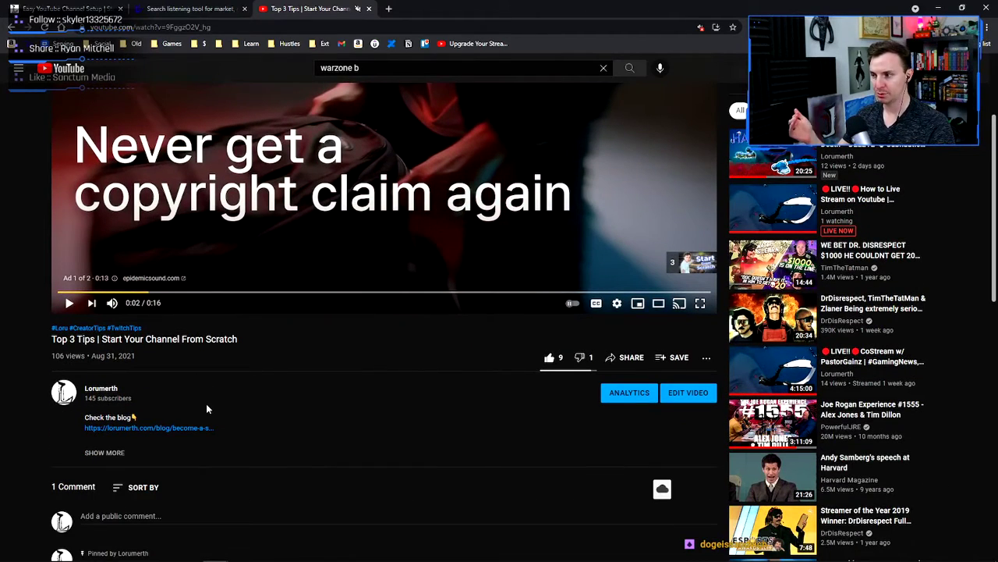
click(107, 452)
scroll(341, 357, down, 3)
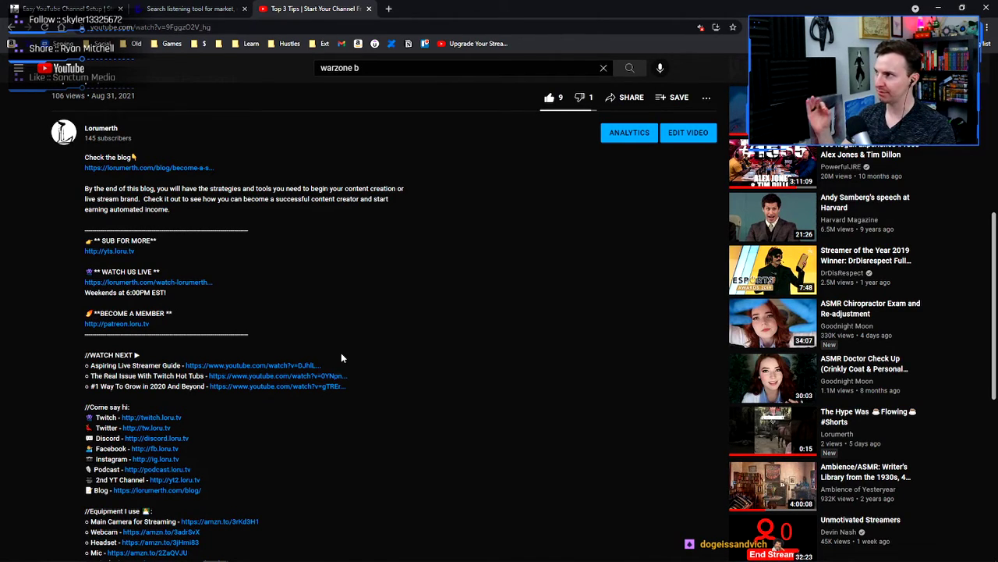
Highlight the opening sentence of the blog summary in the video description, through "live stream brand.".
triple_click(174, 210)
click(173, 210)
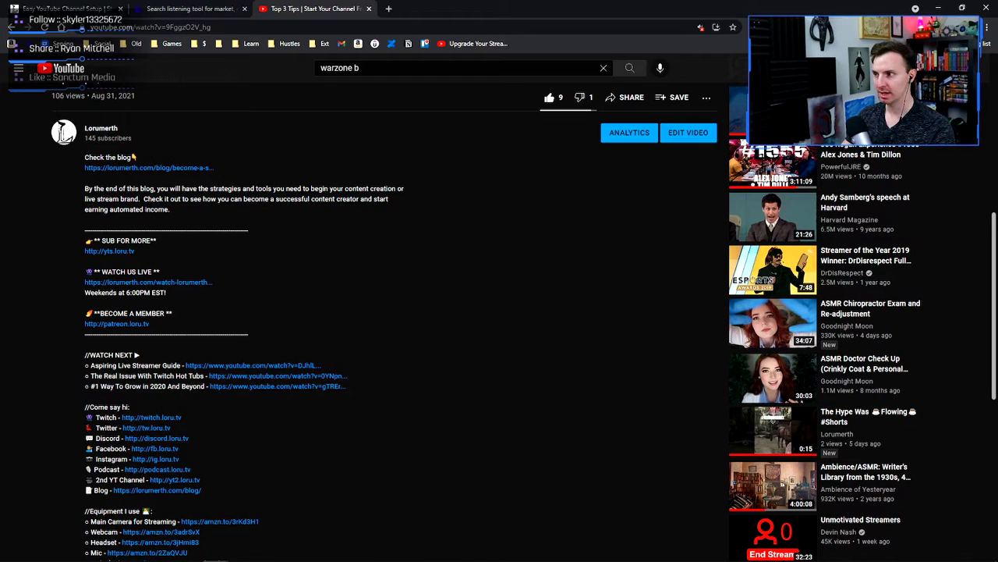
scroll(206, 231, up, 1)
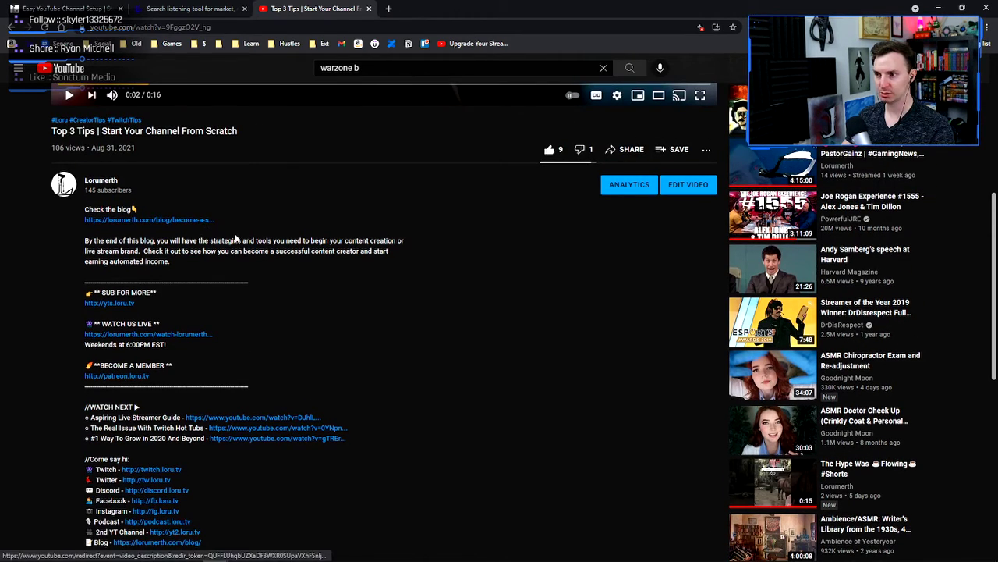
drag(85, 241, 141, 252)
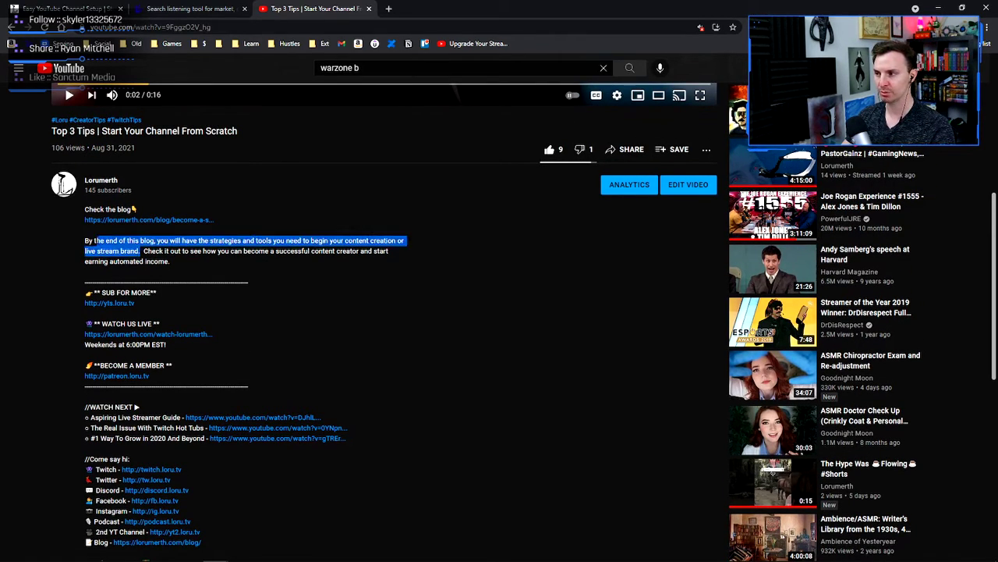
Go through the video description to its "WATCH NEXT" section and highlight parts of the listed video titles.
click(140, 251)
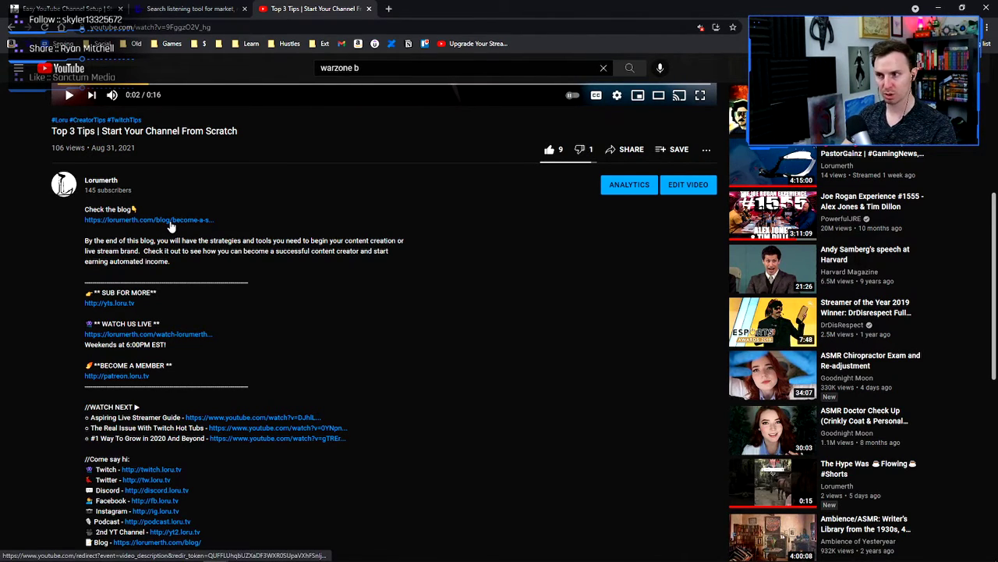
scroll(167, 226, down, 1)
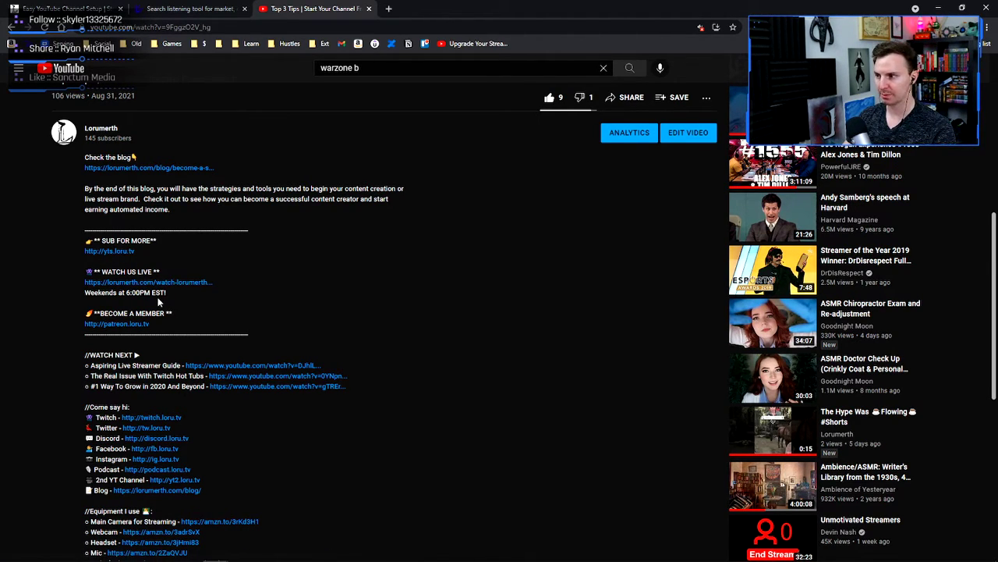
scroll(186, 259, down, 2)
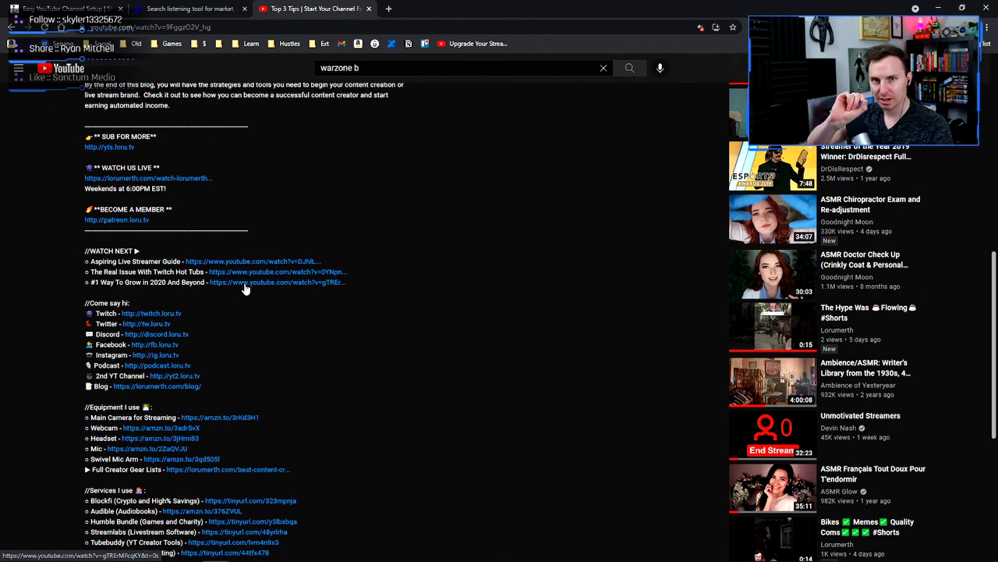
drag(150, 262, 98, 262)
click(152, 271)
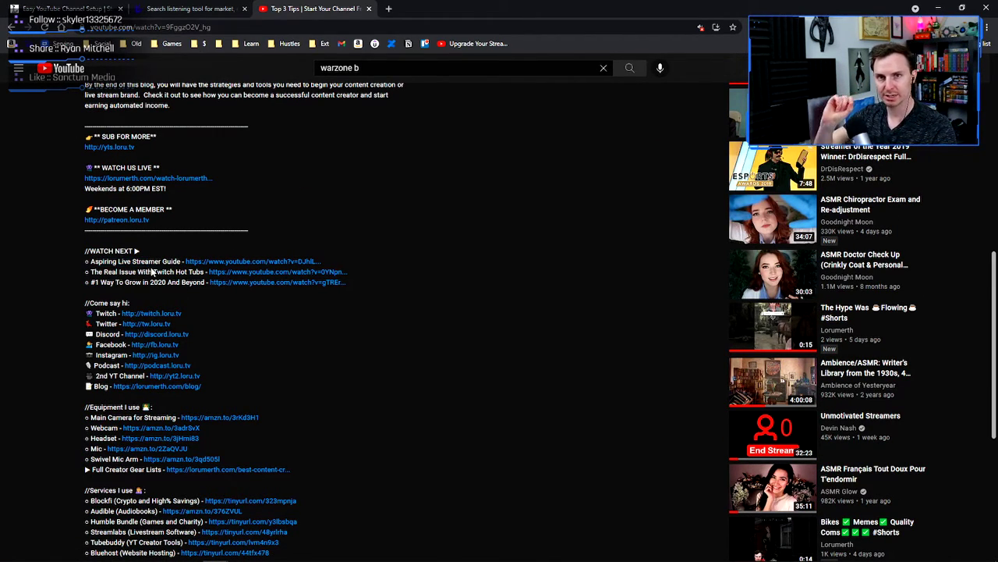
mouse_move(117, 271)
mouse_down()
mouse_move(172, 271)
mouse_move(126, 282)
mouse_up()
click(172, 277)
click(168, 282)
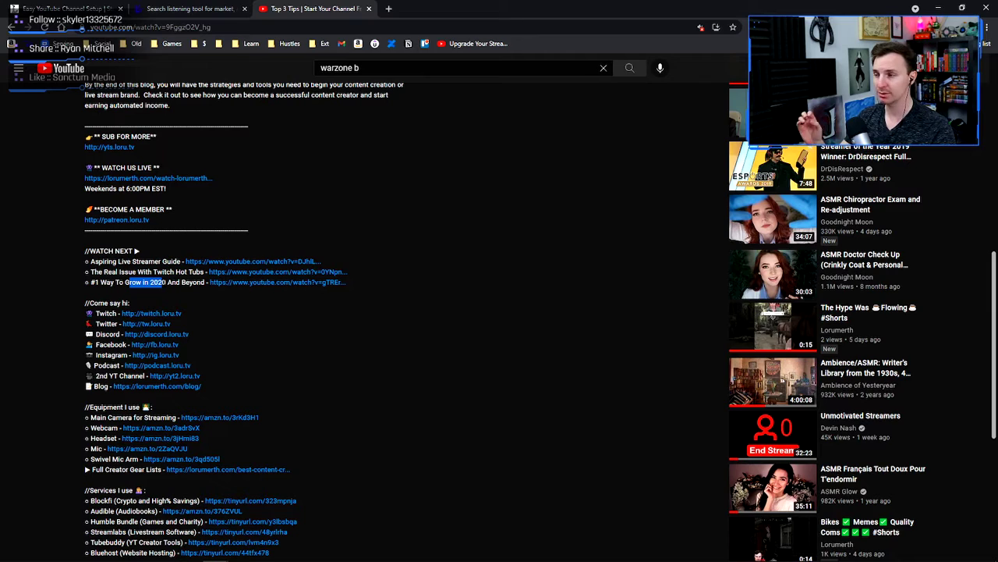
click(129, 281)
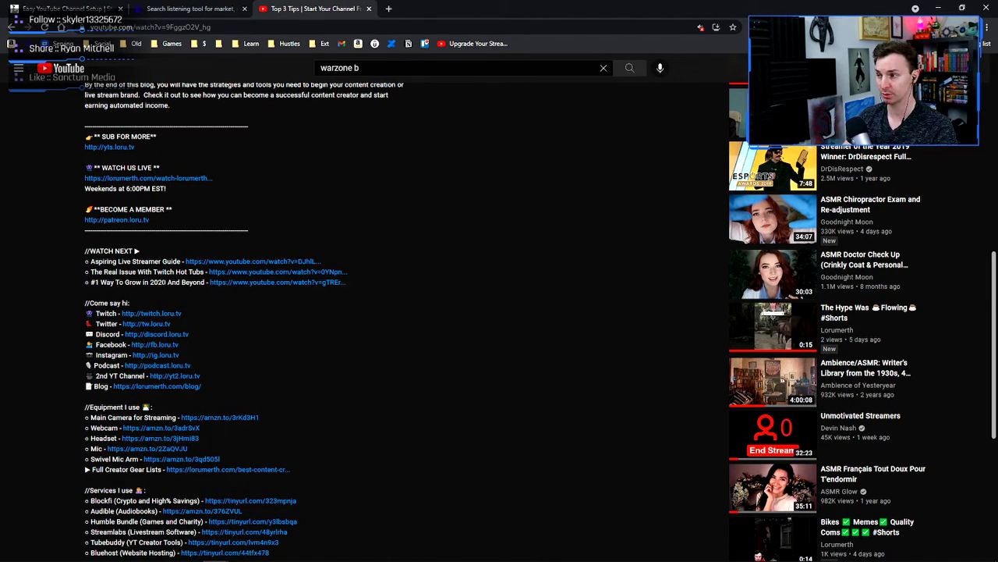
drag(113, 262, 147, 262)
click(178, 261)
click(150, 282)
Review the description down to its closing hashtags, and highlight the whole blog summary paragraph near its start.
scroll(177, 301, up, 3)
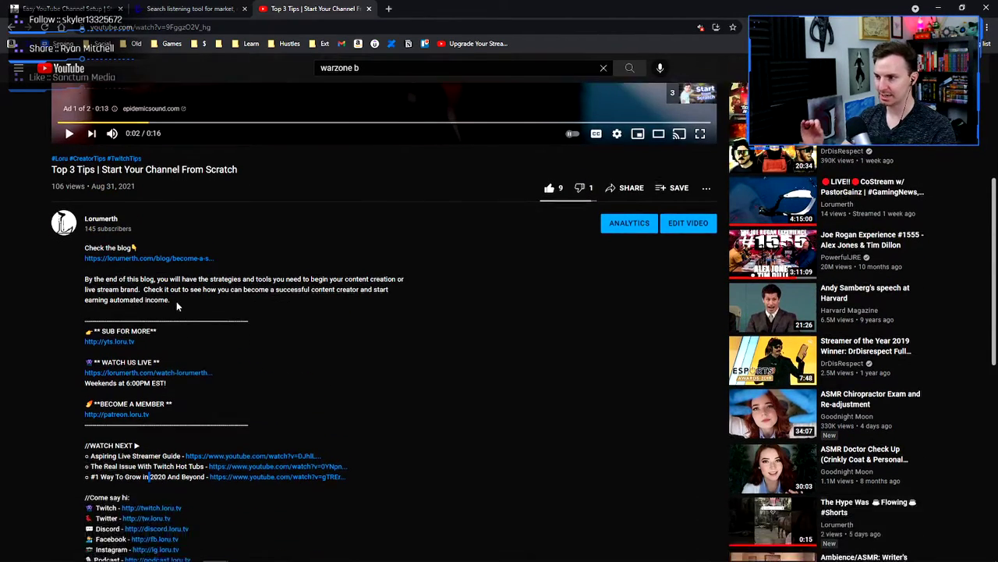
scroll(176, 301, down, 1)
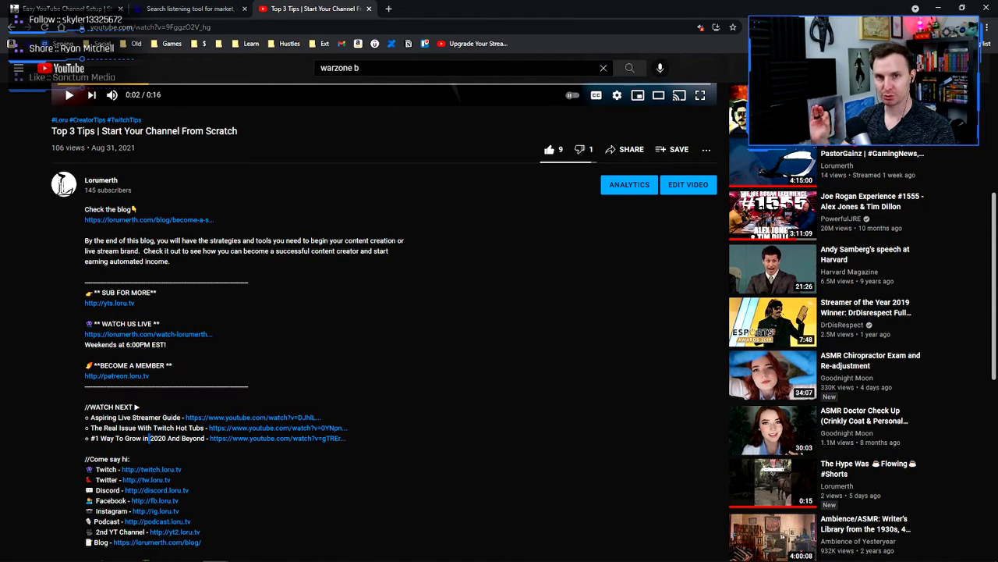
scroll(201, 390, down, 5)
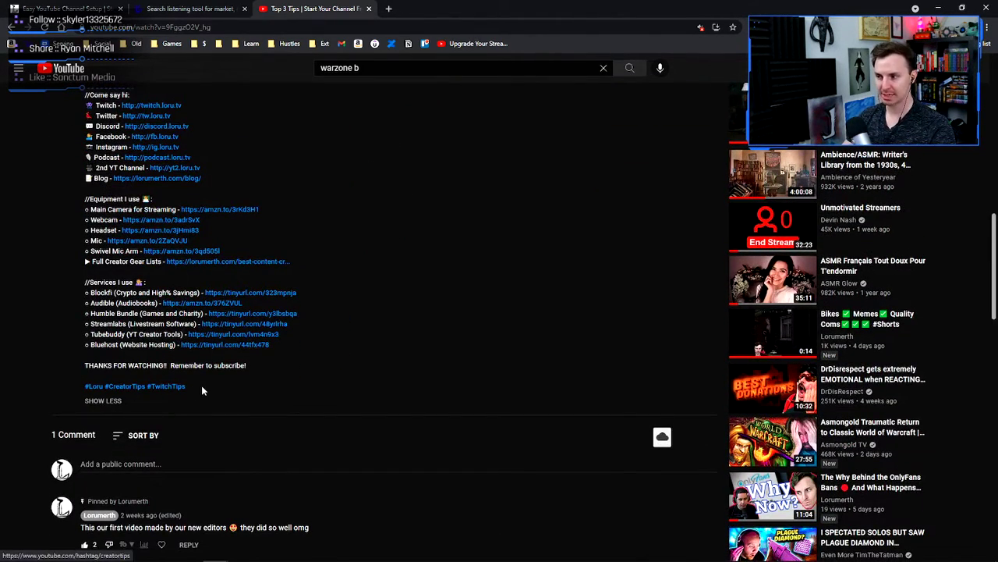
scroll(202, 390, up, 4)
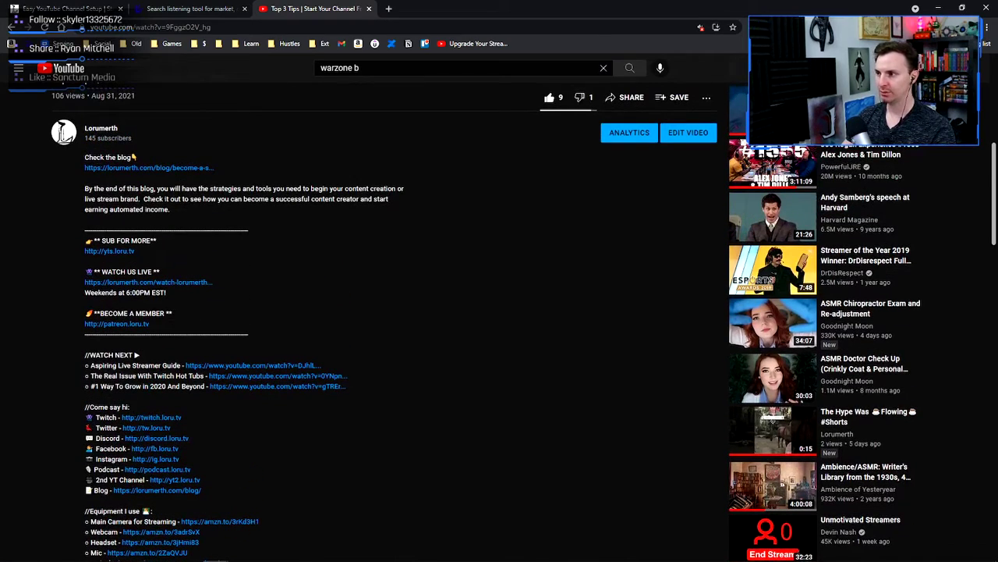
drag(85, 188, 216, 229)
click(217, 228)
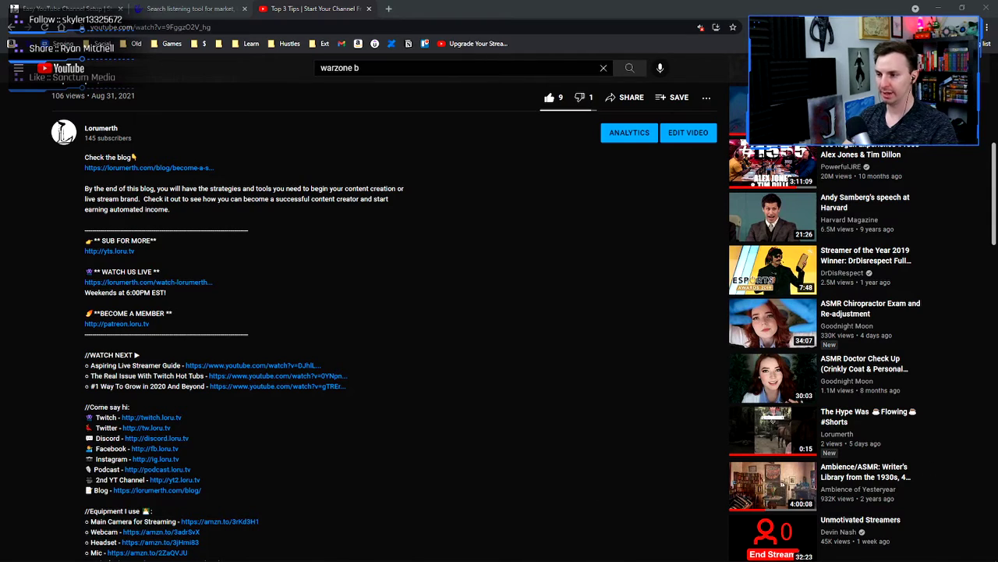
Switch back to the Grammarly notes and add "Never run out of content:" followed by "Alphabet Soup Method" on the line below.
mouse_move(215, 550)
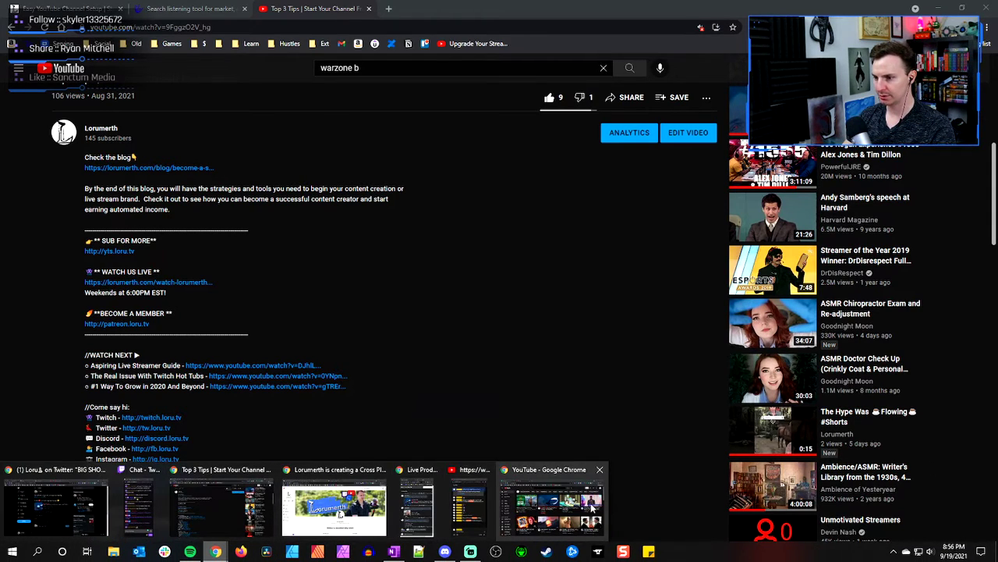
click(551, 507)
click(127, 67)
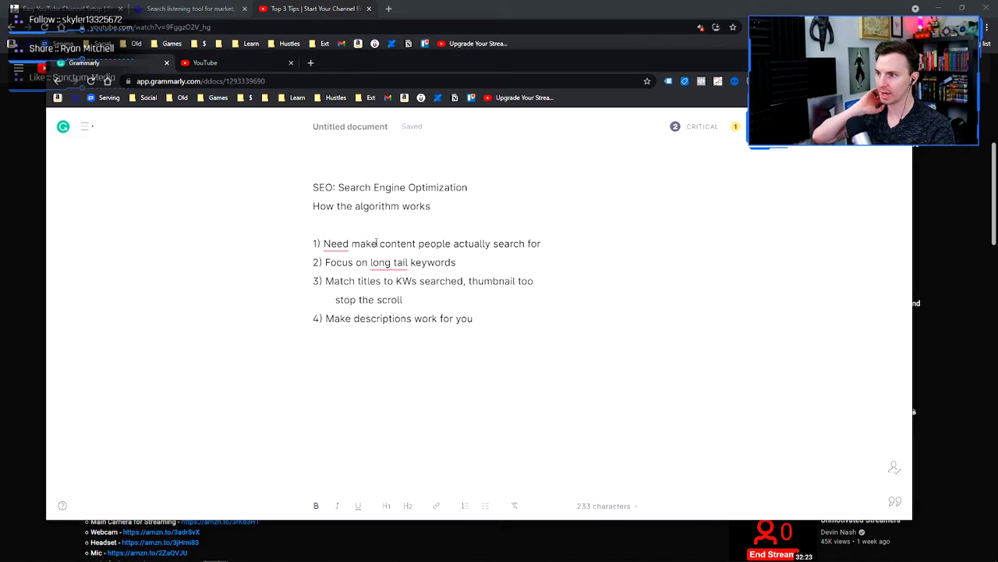
click(478, 320)
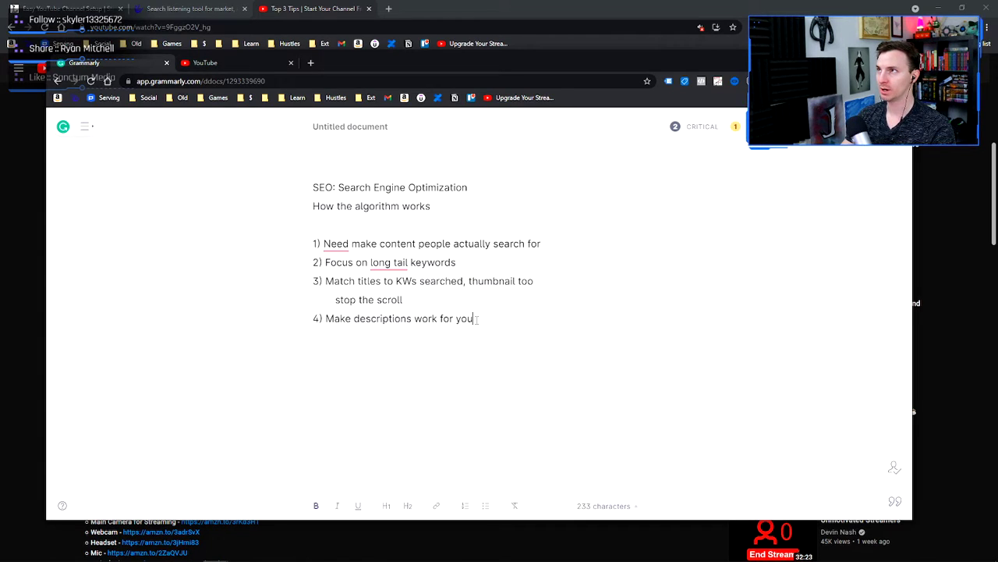
key(Return)
key(Return)
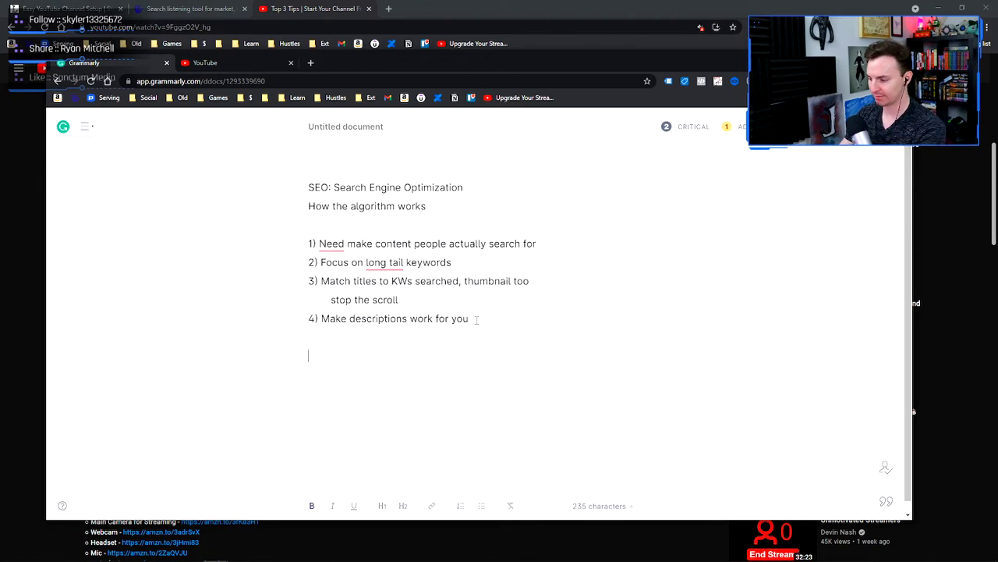
text(Never run out of content)
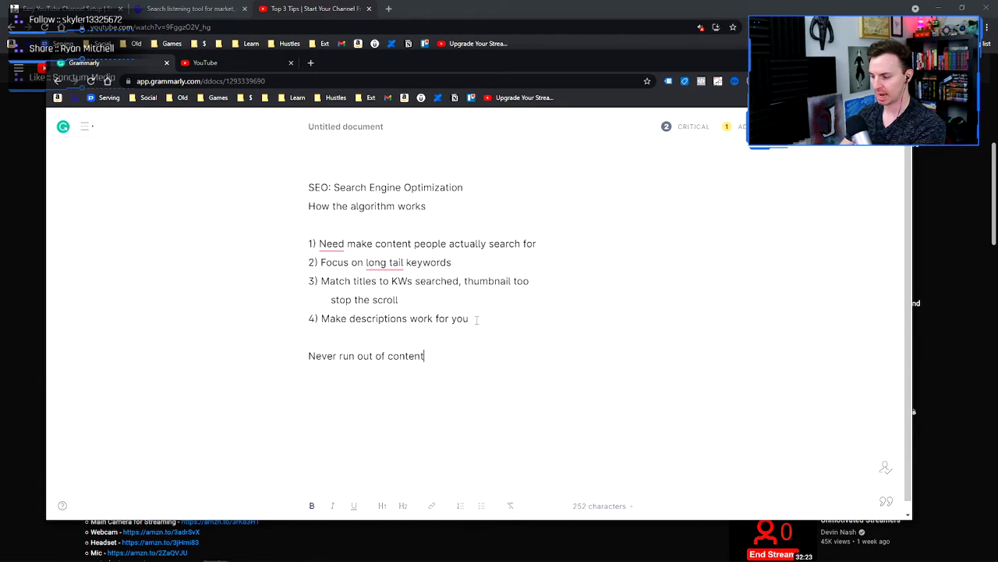
text(:)
key(Return)
text(A)
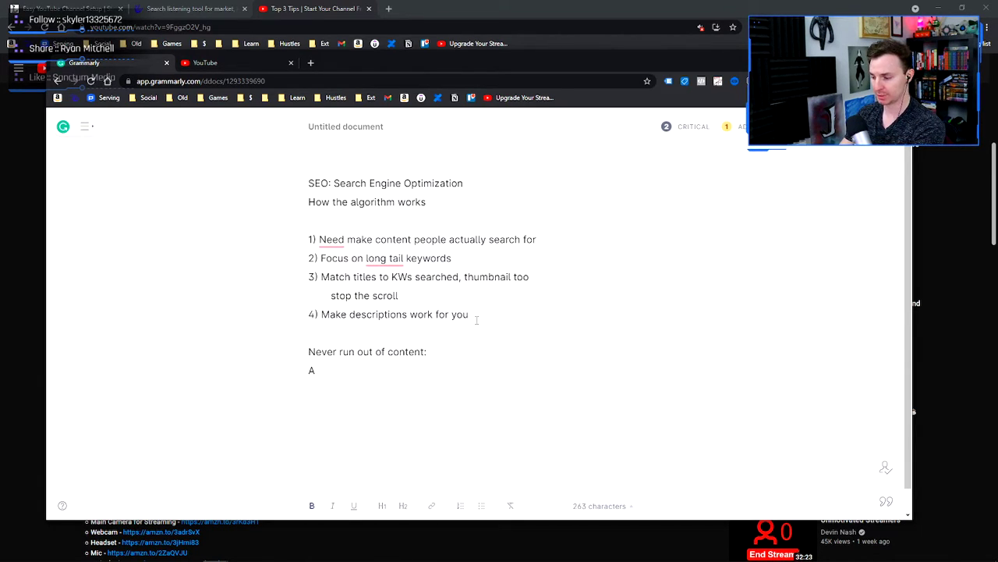
text(;lphabet Soup Method)
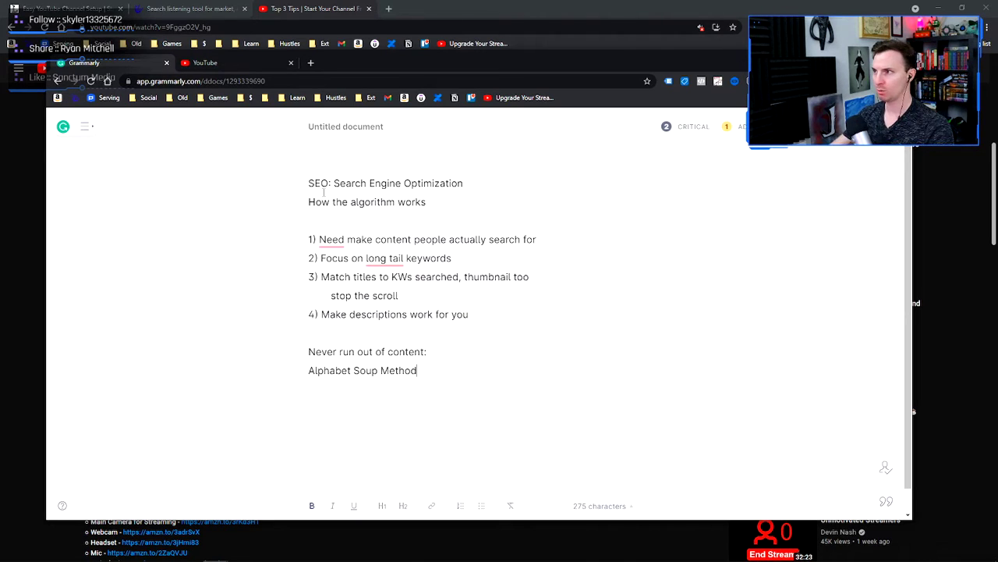
On YouTube, check the search suggestions for "world of warcraft" alone, followed by "a", and followed by "b".
click(245, 66)
click(334, 122)
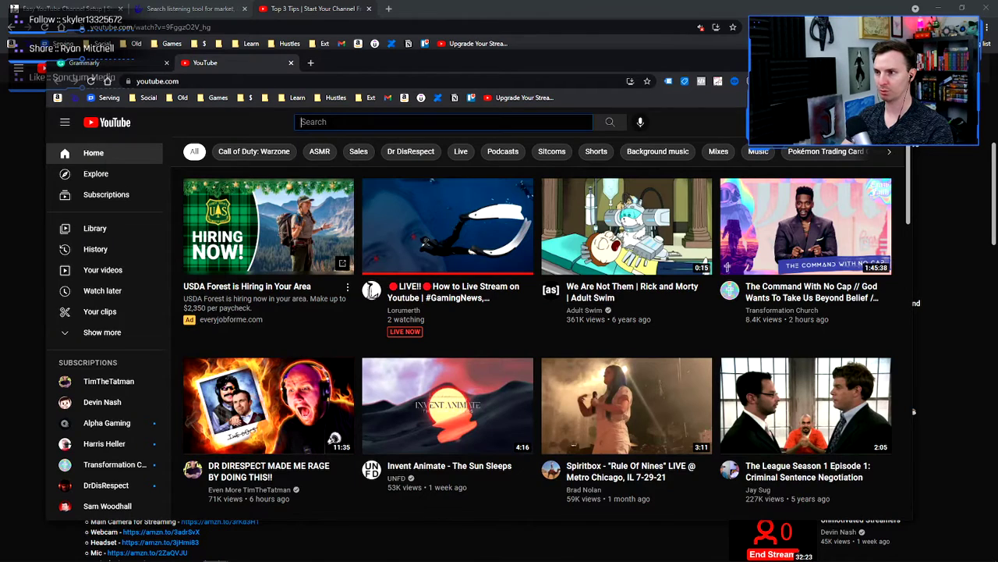
text(world of warcraft)
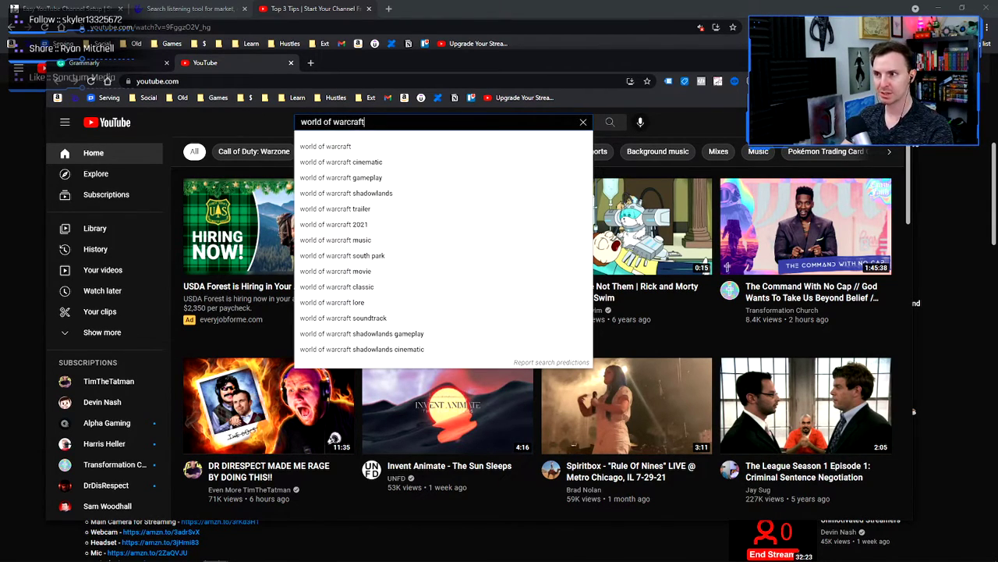
text(a)
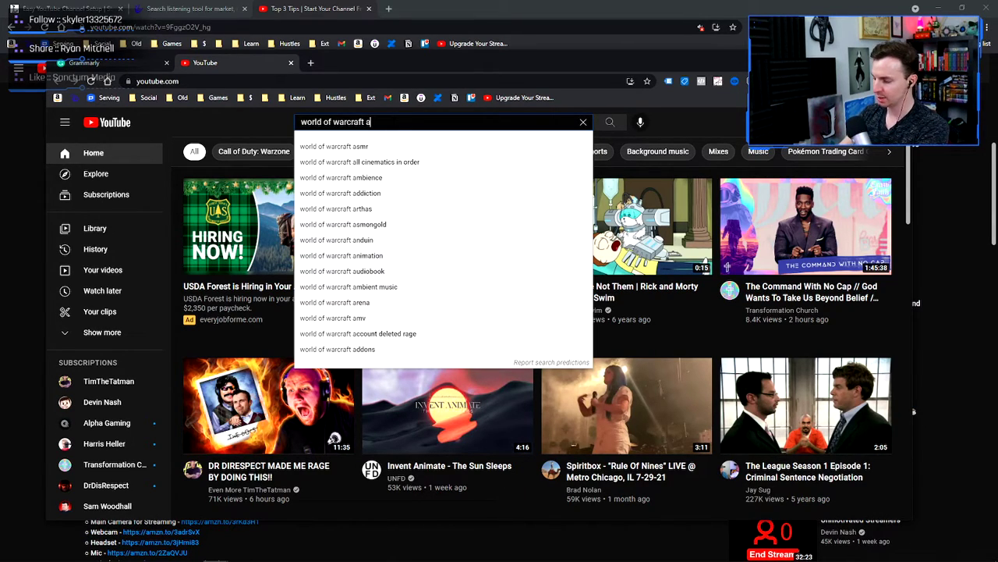
key(BackSpace)
text(b)
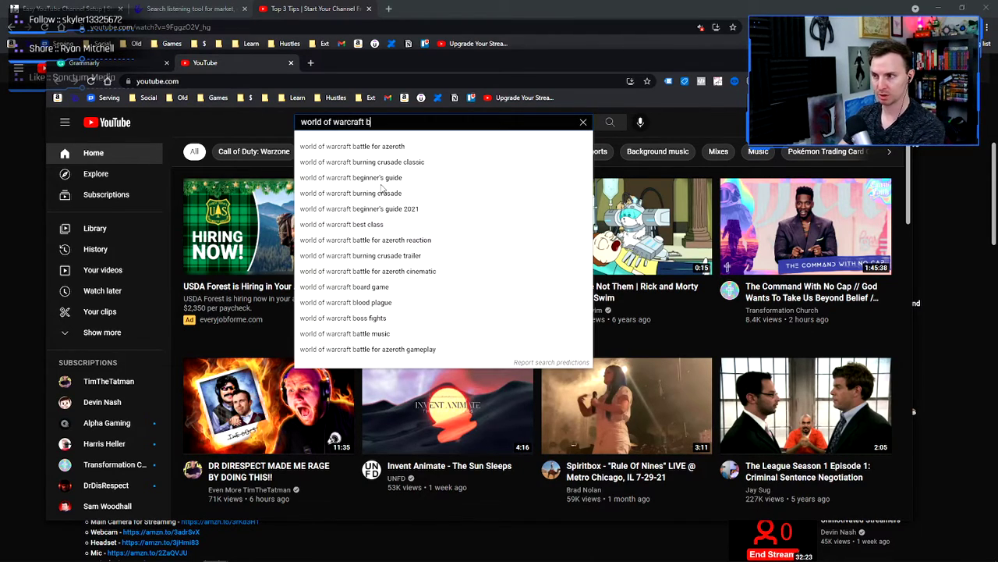
Extend the query to "world of warcraft beginner's guide" and check its suggestions with the letters a, b, c and d appended.
text(eginner's guide)
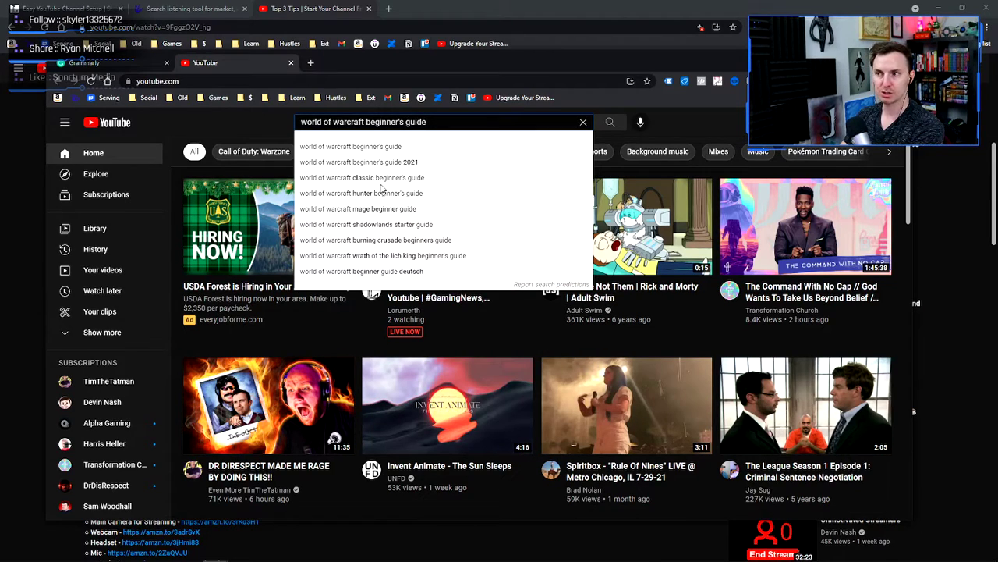
text( a)
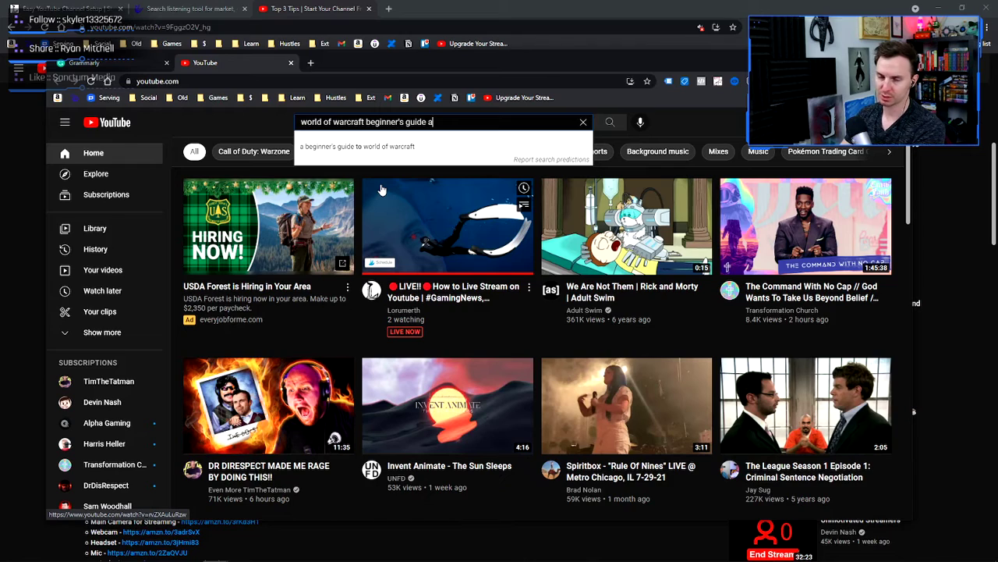
key(BackSpace)
text(b)
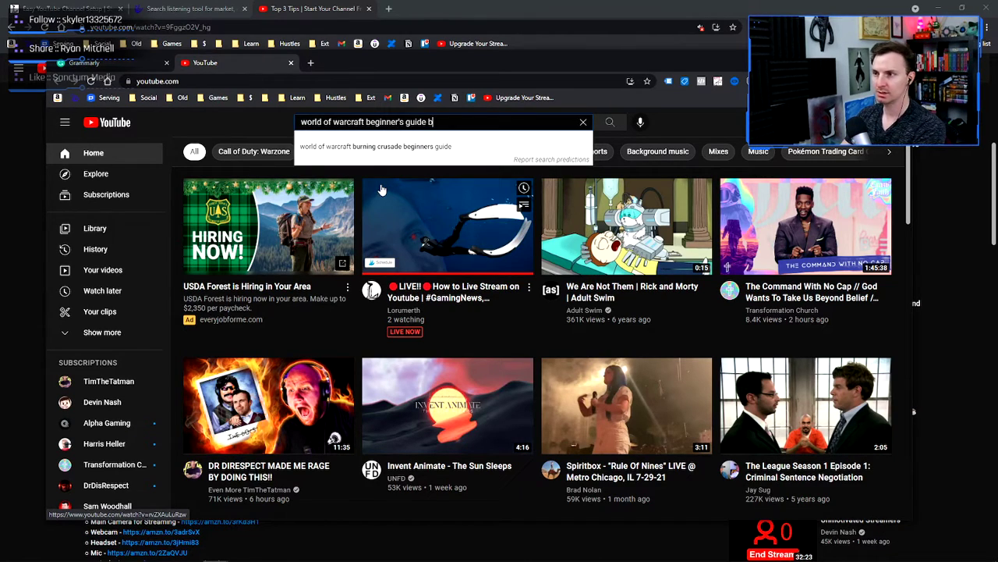
key(BackSpace)
text(c)
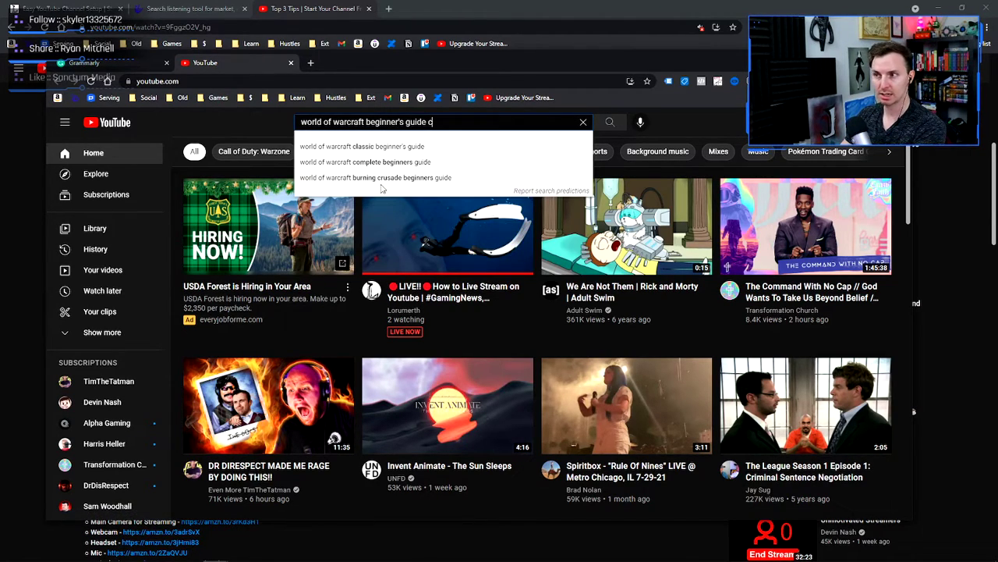
key(BackSpace)
text(d)
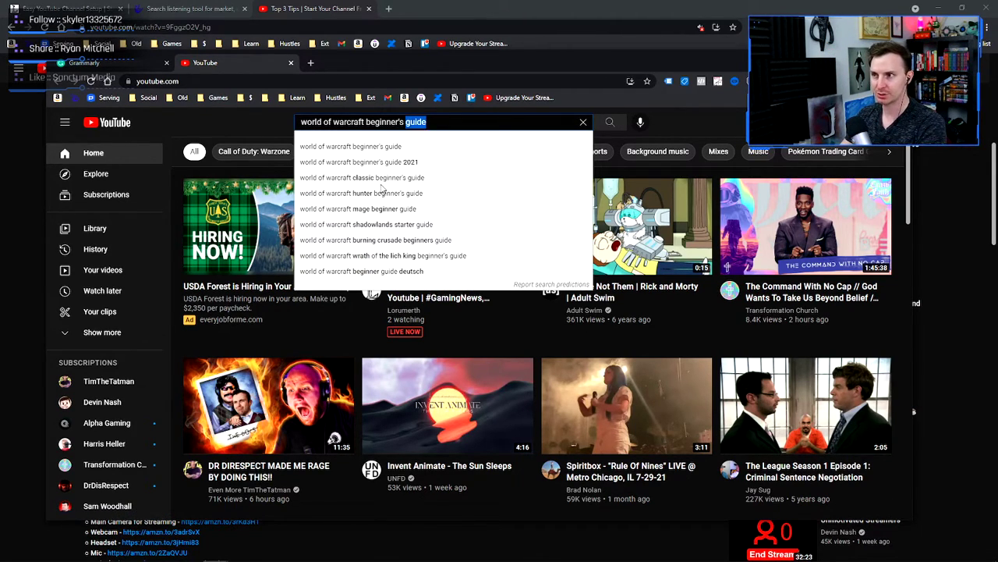
Shorten the query back to "world of warcraft" and check the suggestions for the letters e, f and g.
key(ctrl+shift+Left)
key(BackSpace)
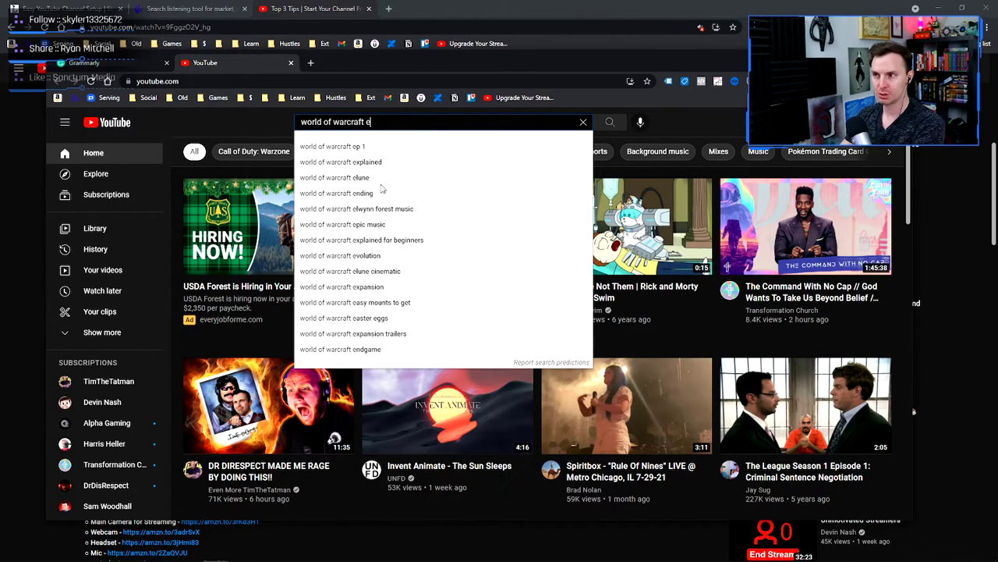
text(f)
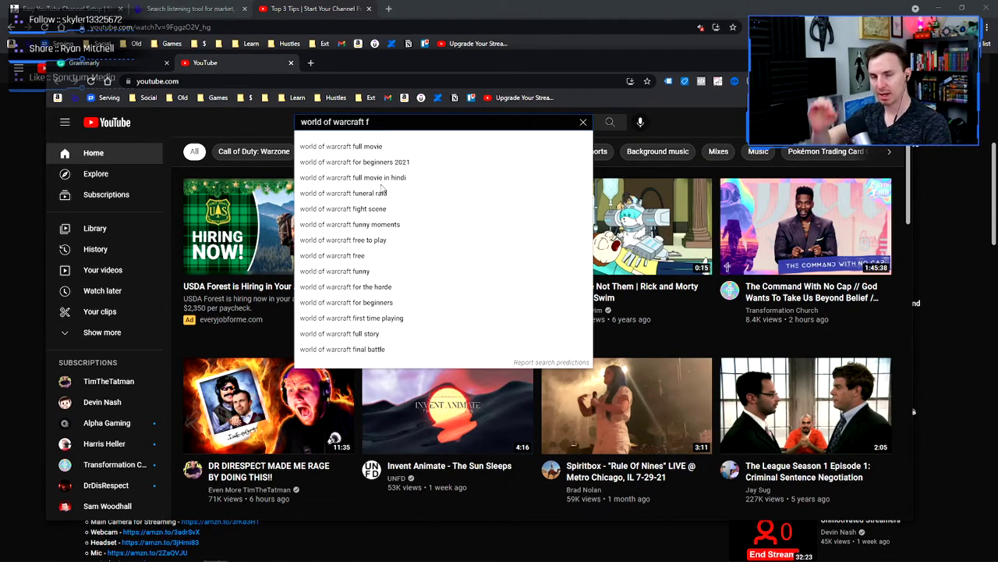
key(BackSpace)
text(g)
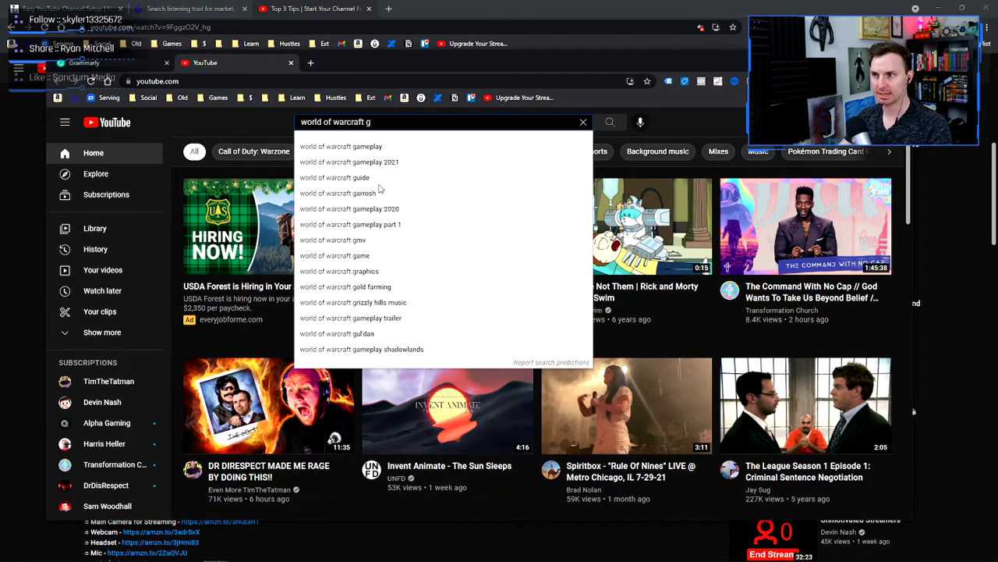
Search for the suggested phrase "world of warcraft guide" and look through the video results and keyword score.
click(319, 178)
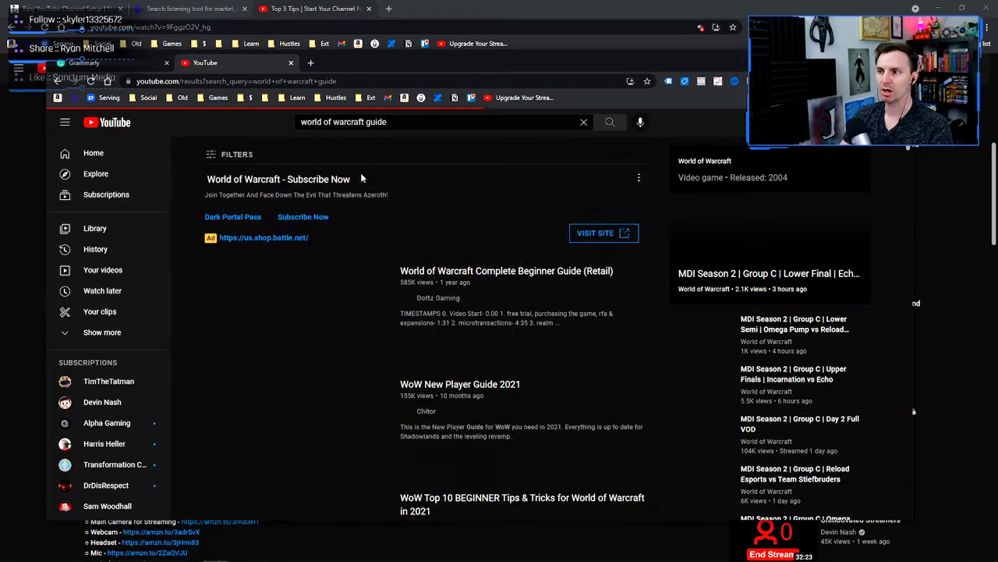
scroll(379, 165, down, 1)
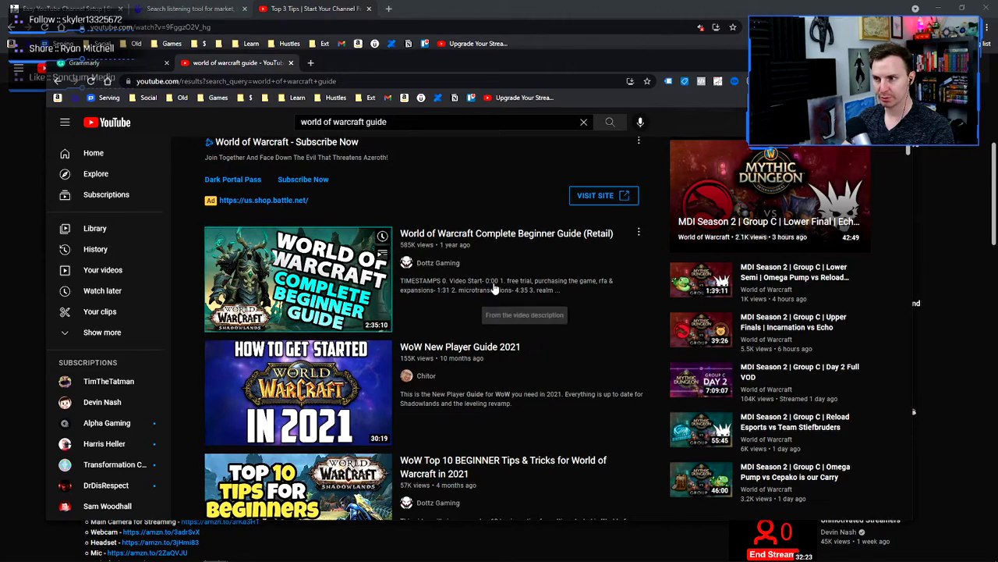
scroll(494, 288, down, 4)
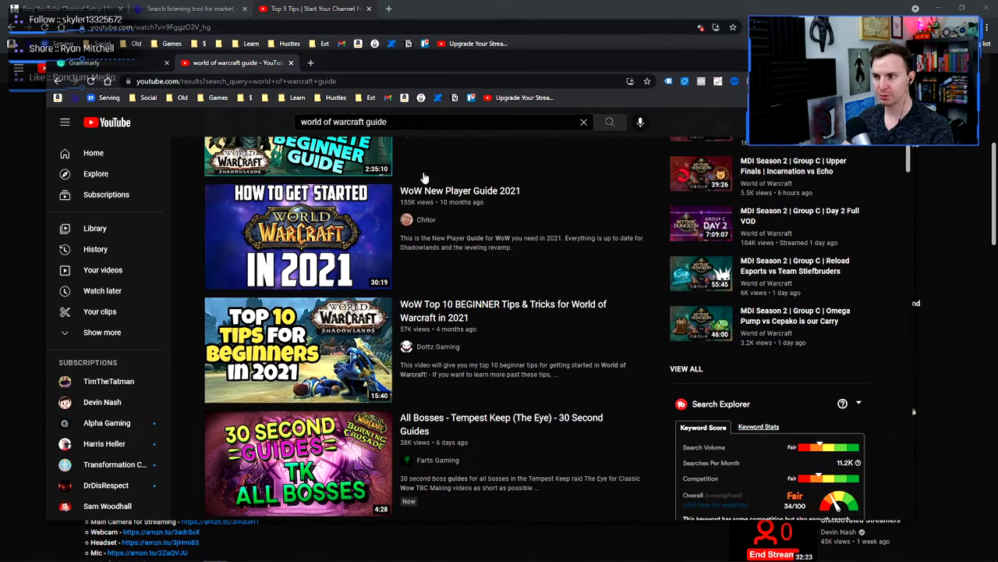
scroll(456, 371, down, 1)
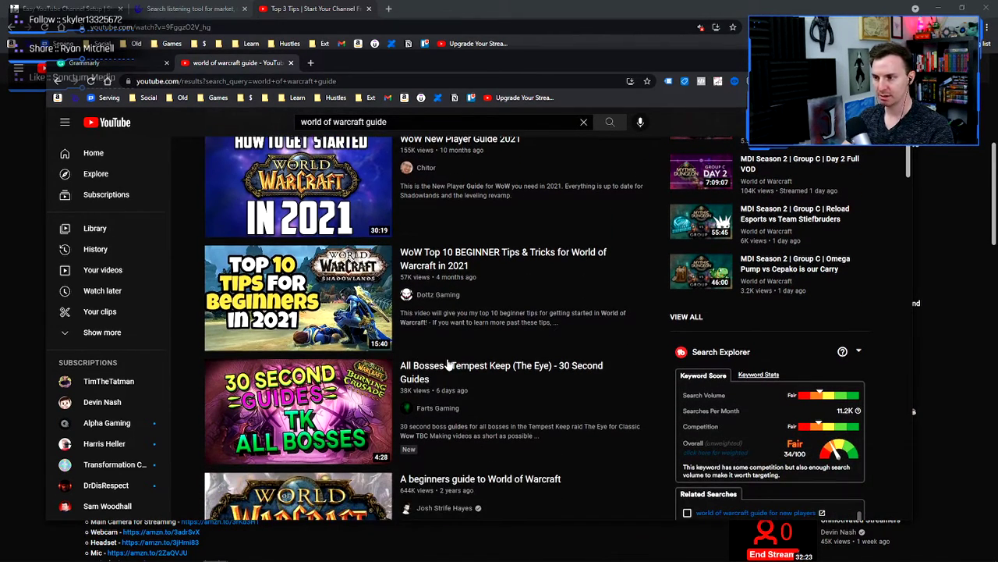
scroll(448, 365, down, 2)
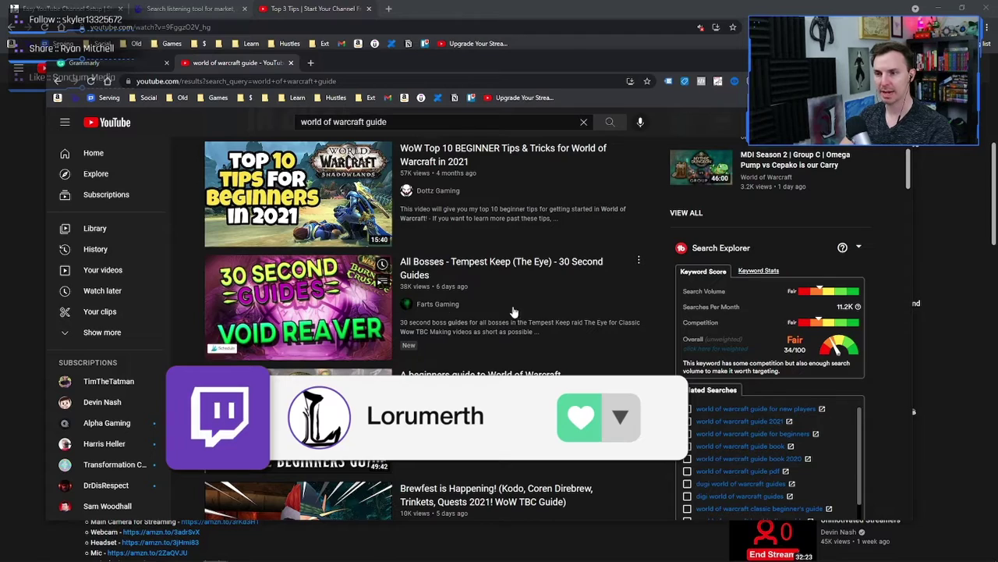
Look back over the first "world of warcraft guide" results and switch to the Grammarly notes.
scroll(546, 405, up, 2)
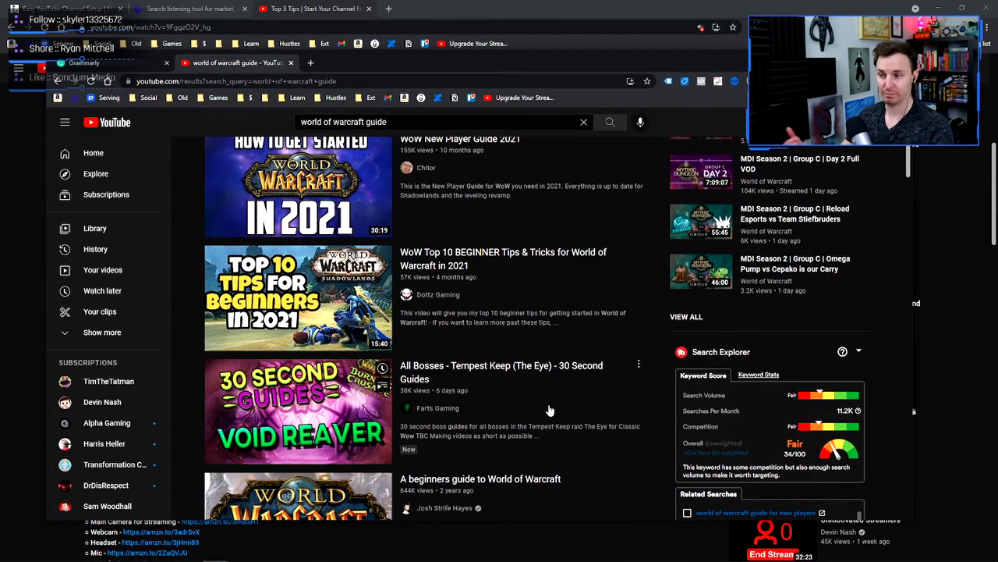
scroll(550, 409, up, 5)
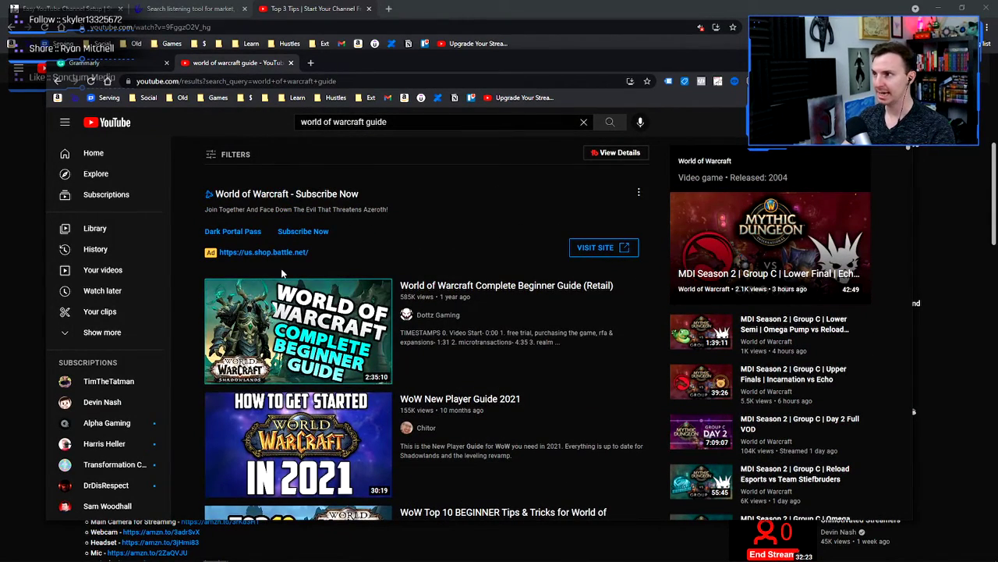
click(117, 63)
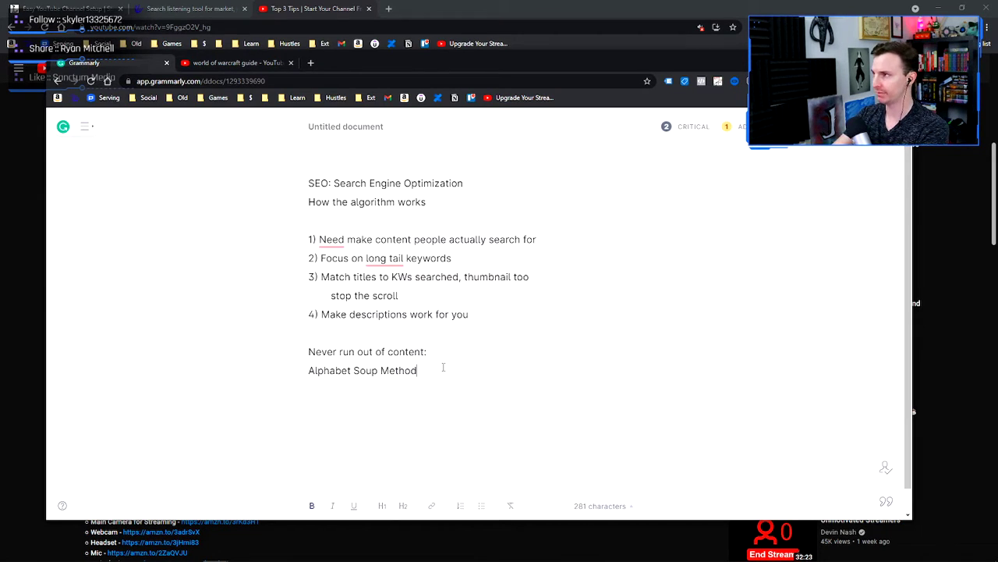
Switch to YouTube and open the video "Top 3 Tips | Start Your Channel From Scratch" from the signed-in account's own channel page.
click(245, 64)
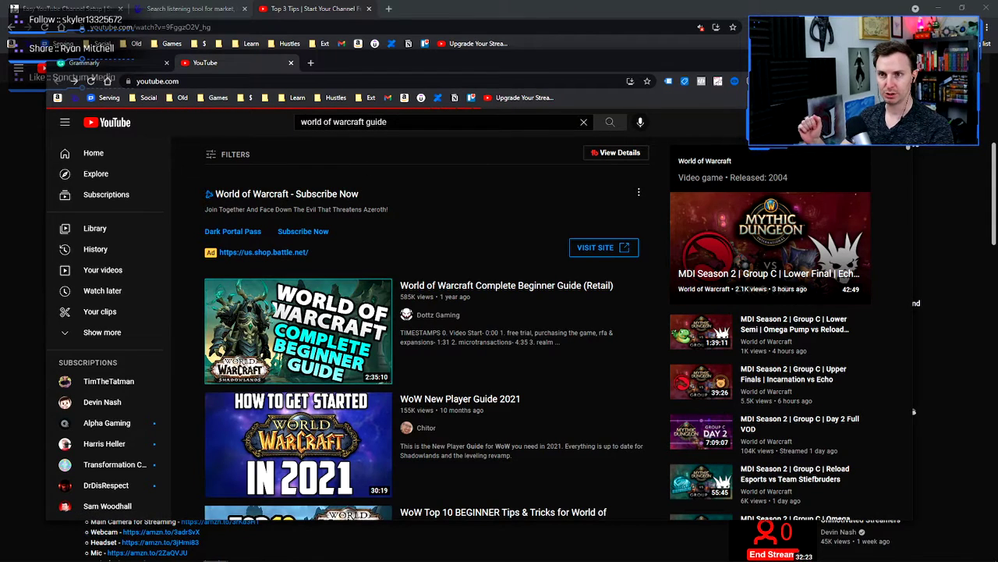
click(886, 121)
click(772, 188)
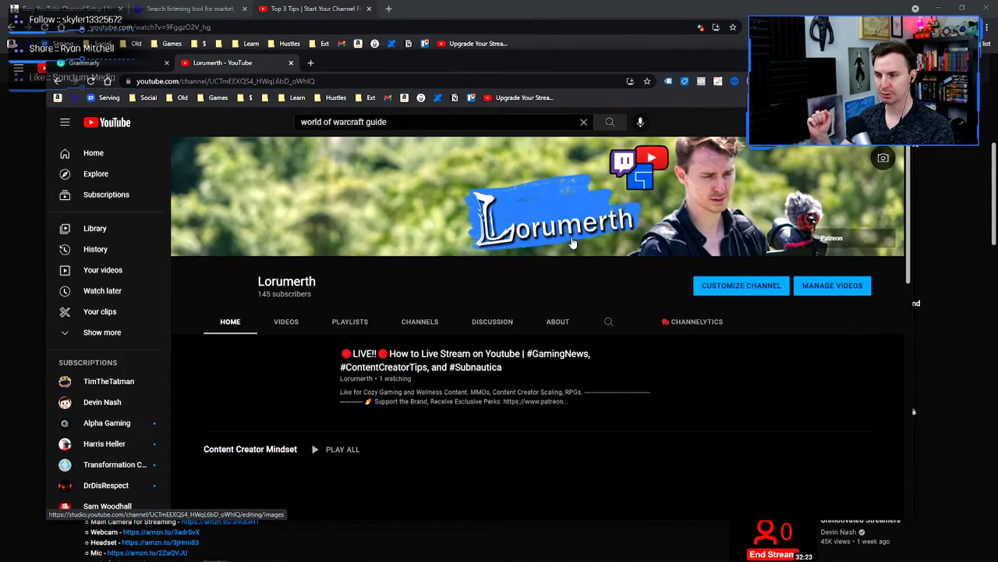
scroll(244, 356, down, 2)
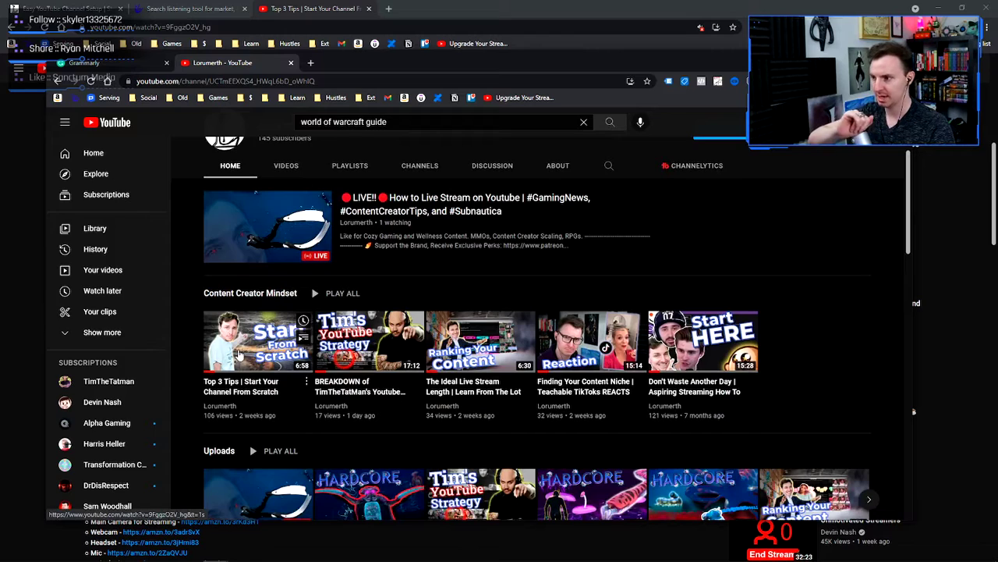
click(238, 355)
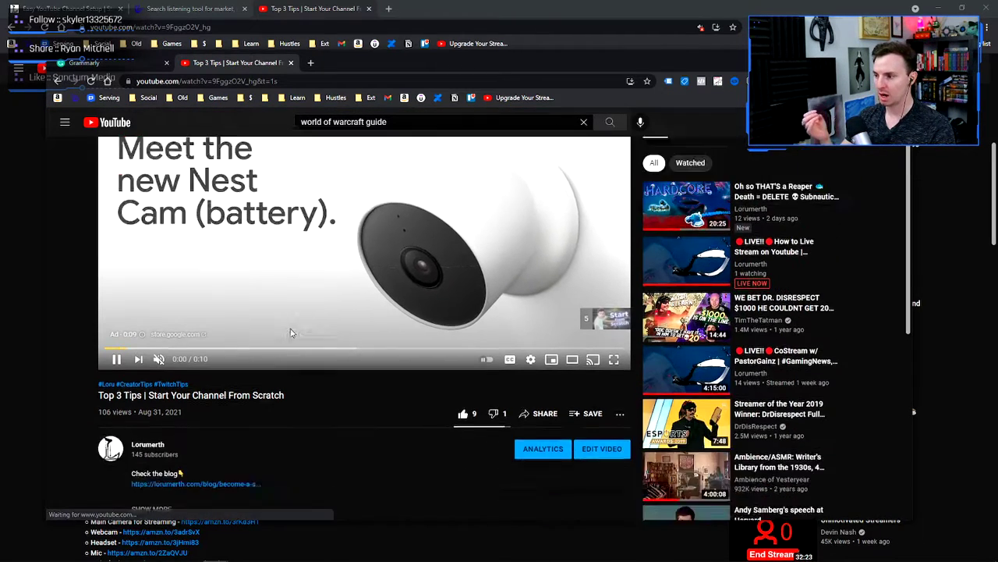
Expand the video's full description and look through its link sections down to the hashtags.
scroll(290, 333, down, 2)
click(141, 379)
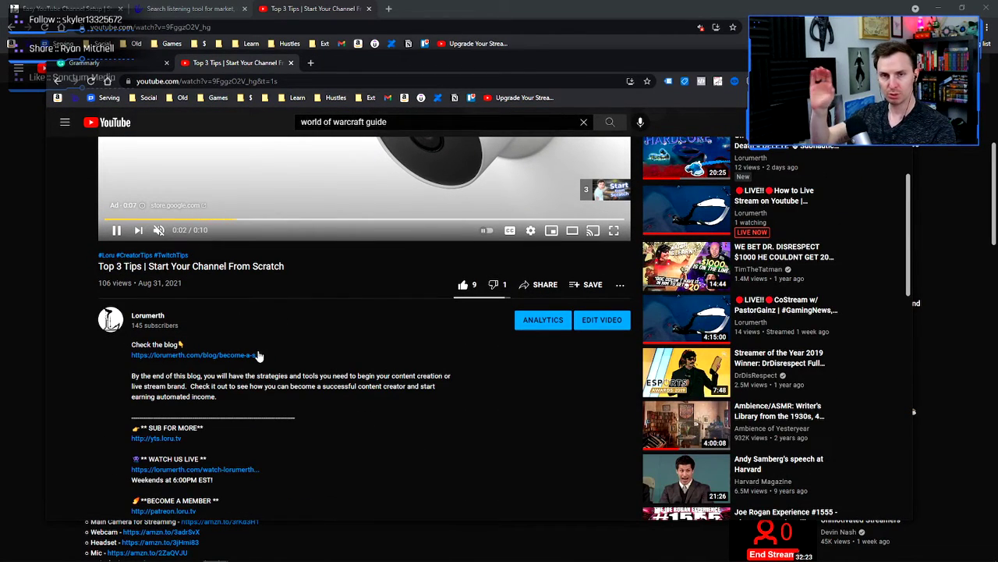
scroll(259, 356, down, 3)
scroll(265, 352, down, 4)
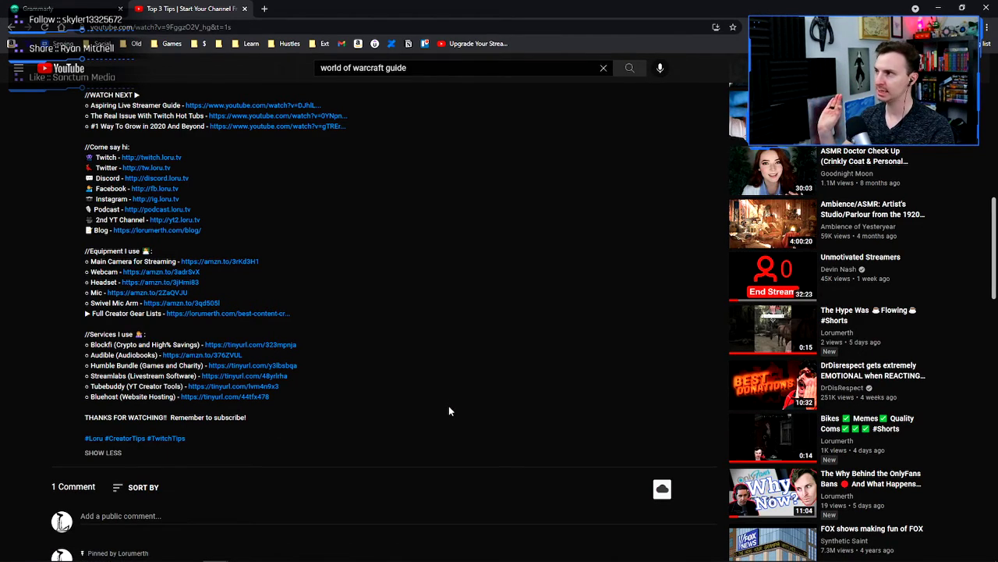
Pause the video and open the #CreatorTips hashtag page from the hashtags above its title.
scroll(449, 406, up, 10)
click(337, 321)
scroll(338, 324, down, 2)
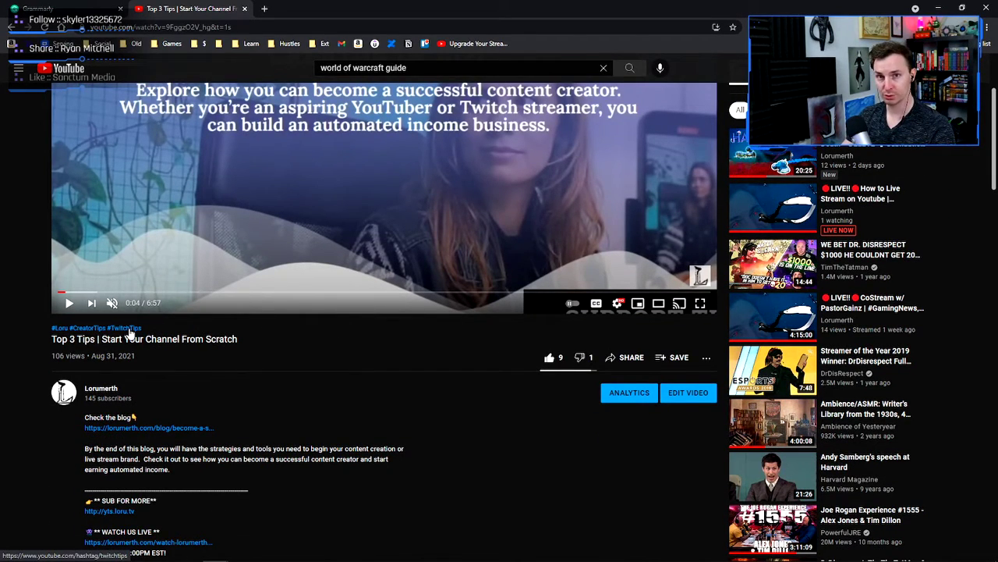
click(89, 331)
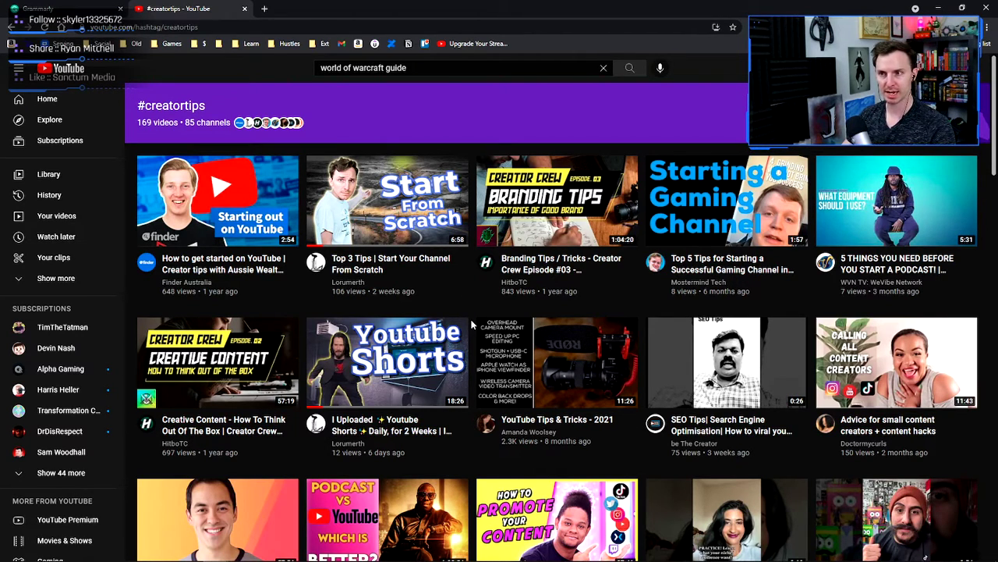
Return to the "Top 3 Tips | Start Your Channel From Scratch" video and switch back to the Grammarly notes.
click(390, 234)
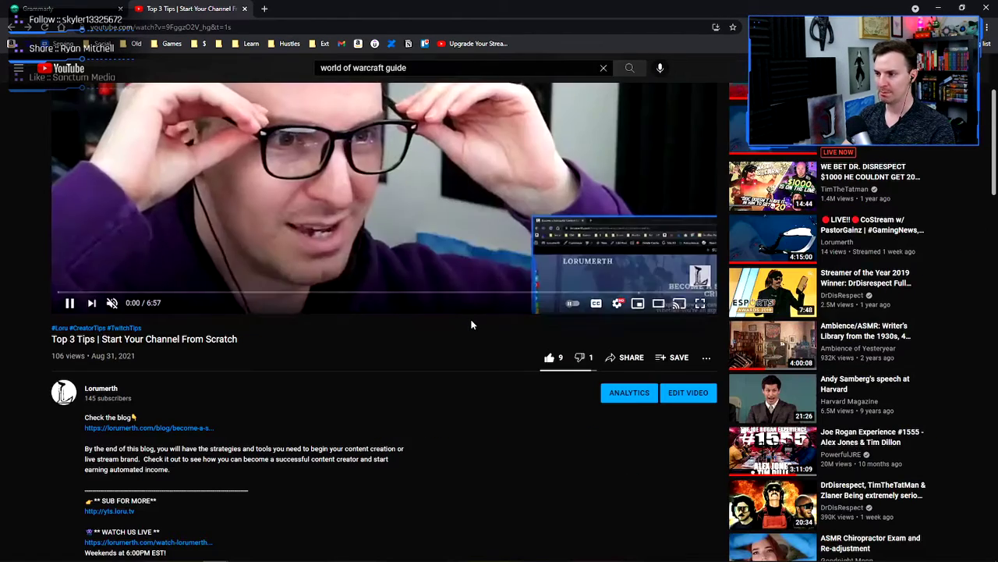
key(alt+Tab)
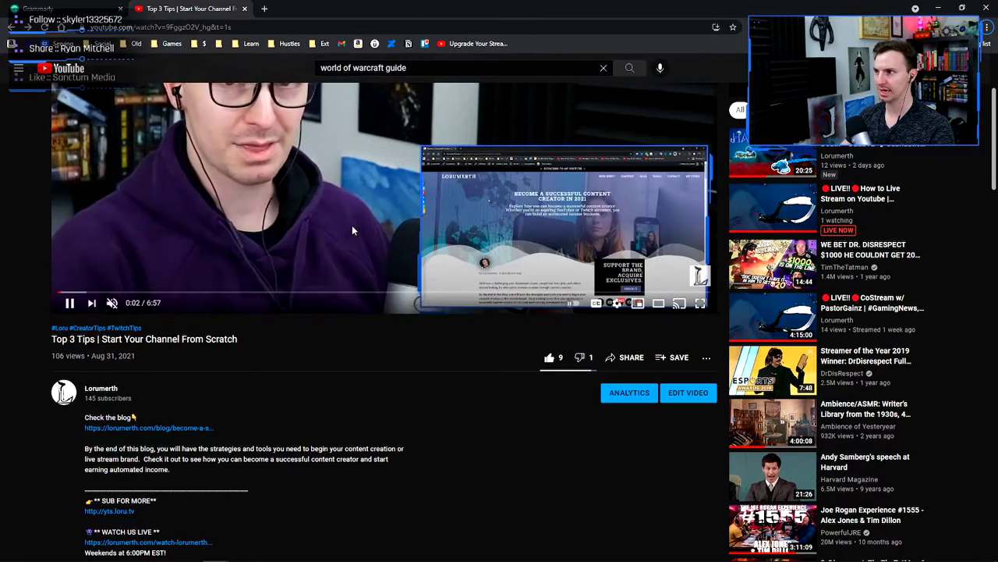
key(ctrl+shift+Tab)
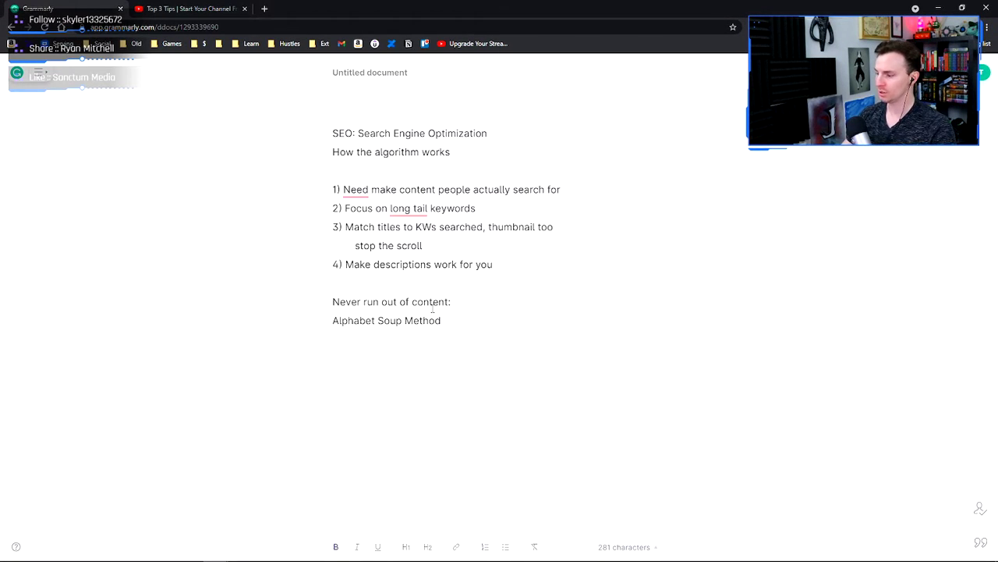